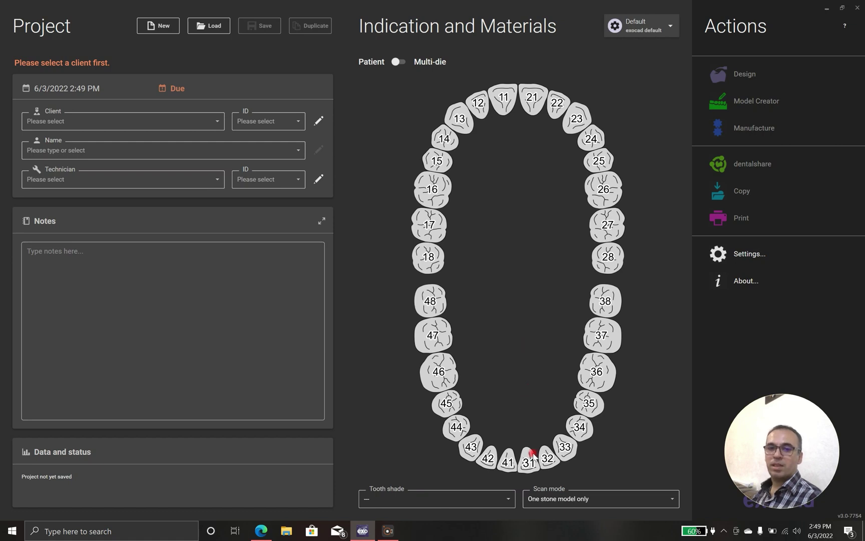
Select the project's client and technician, and enter "demo cstm abtmnt" as the patient name
click(547, 457)
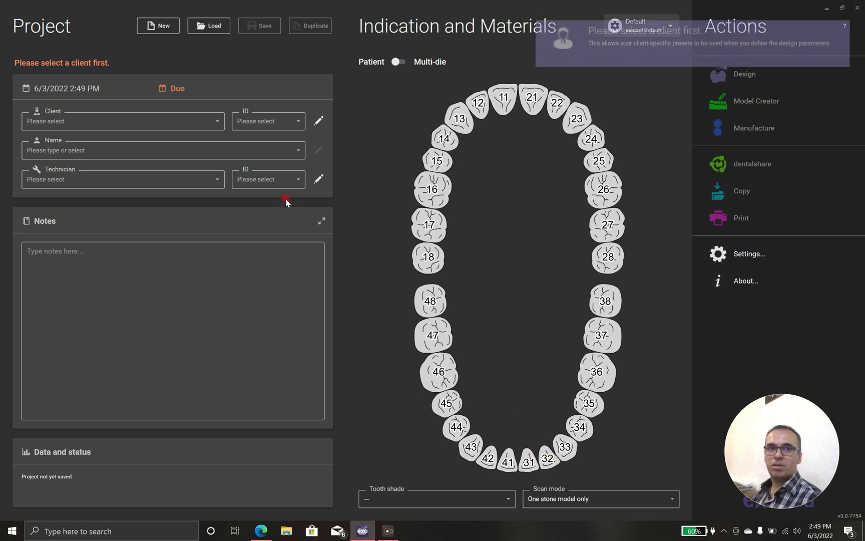
click(203, 120)
click(133, 172)
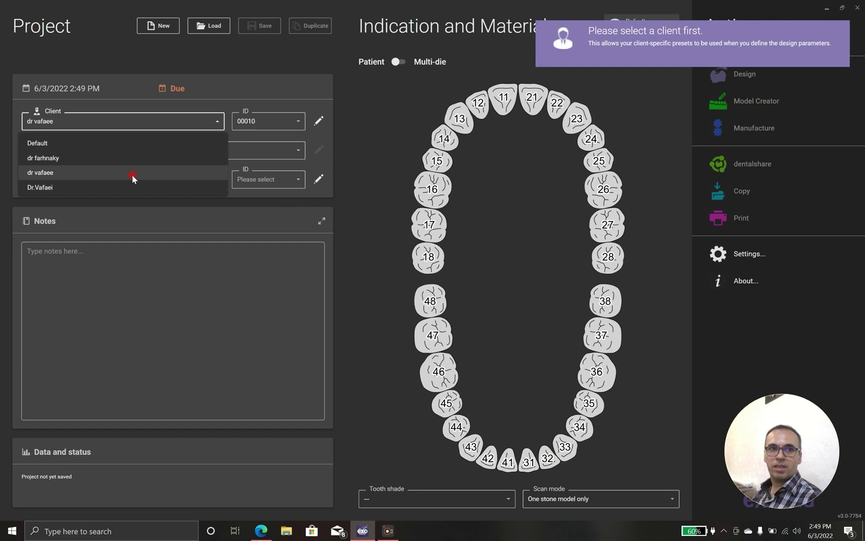
click(136, 150)
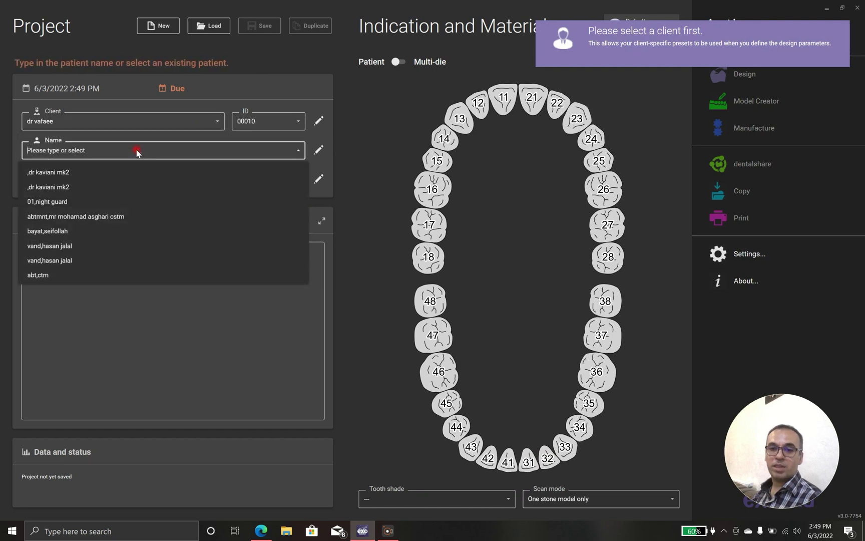
text(demo cstm abtmnt)
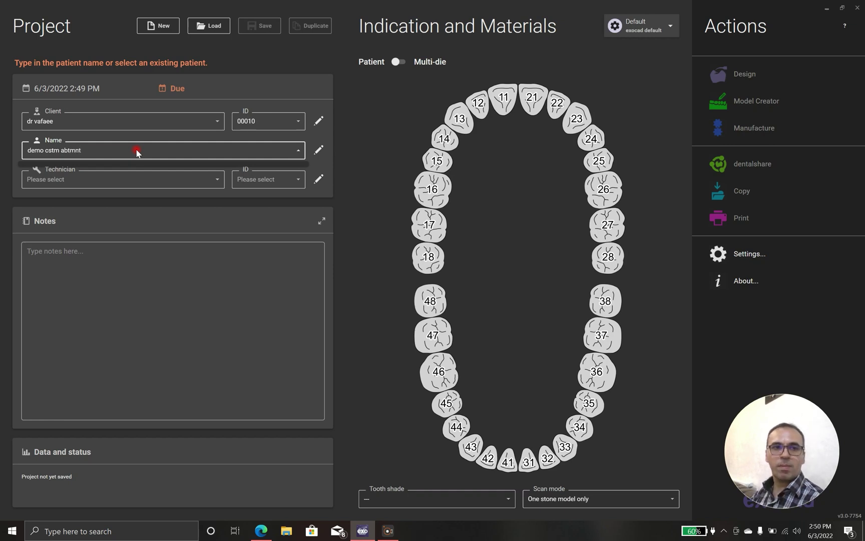
click(133, 182)
click(106, 216)
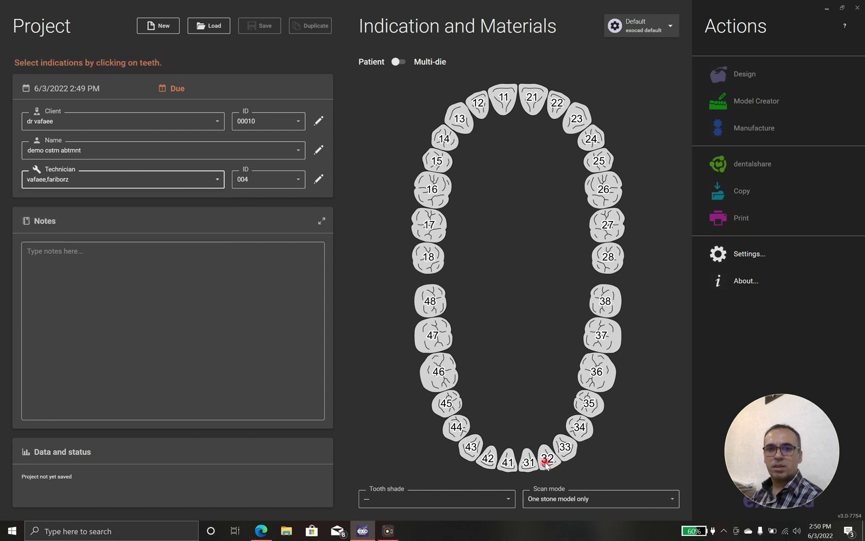
Define tooth 32 as a zirconia anatomic crown on a custom abutment
click(548, 458)
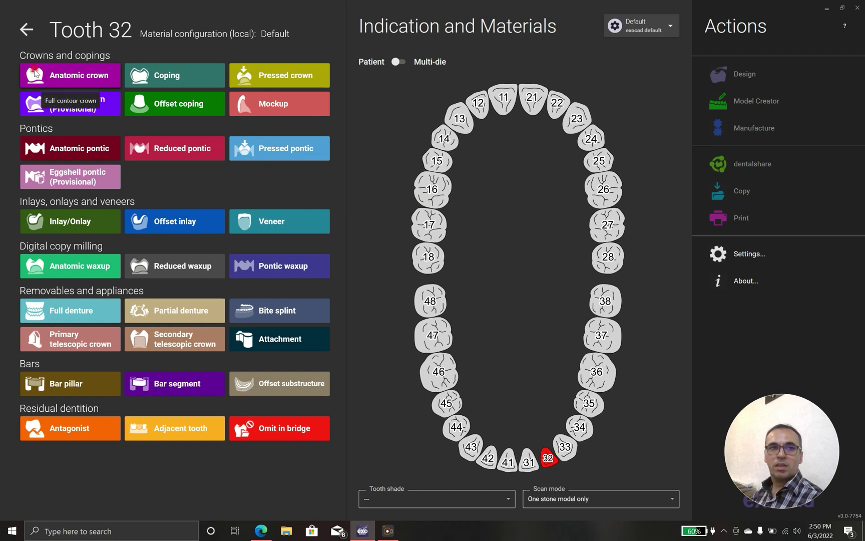
click(68, 76)
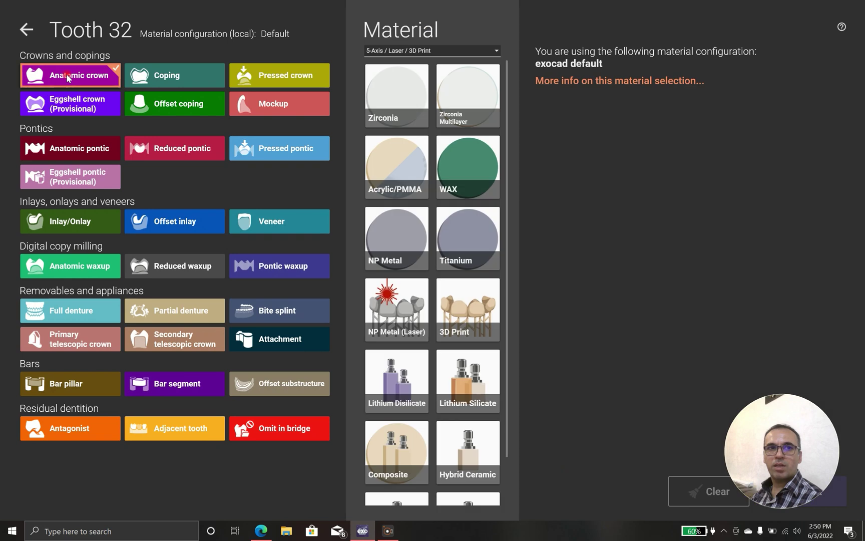
click(398, 95)
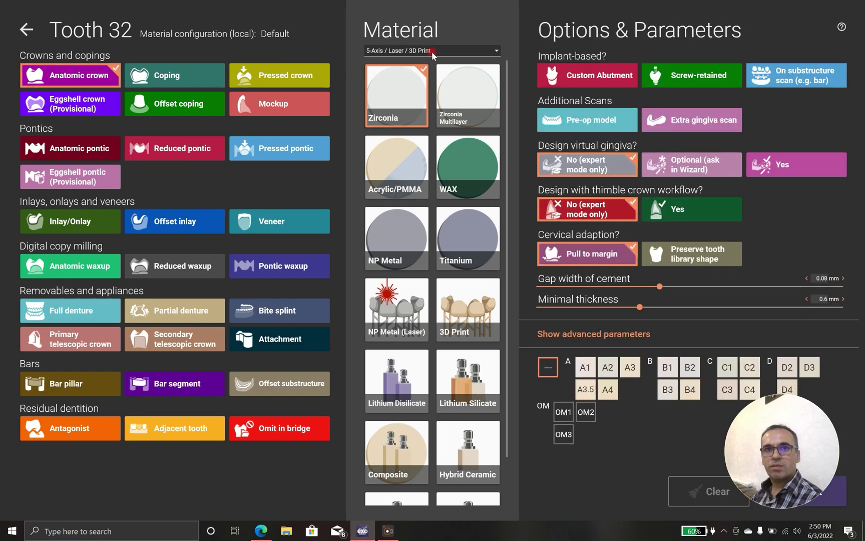
click(600, 76)
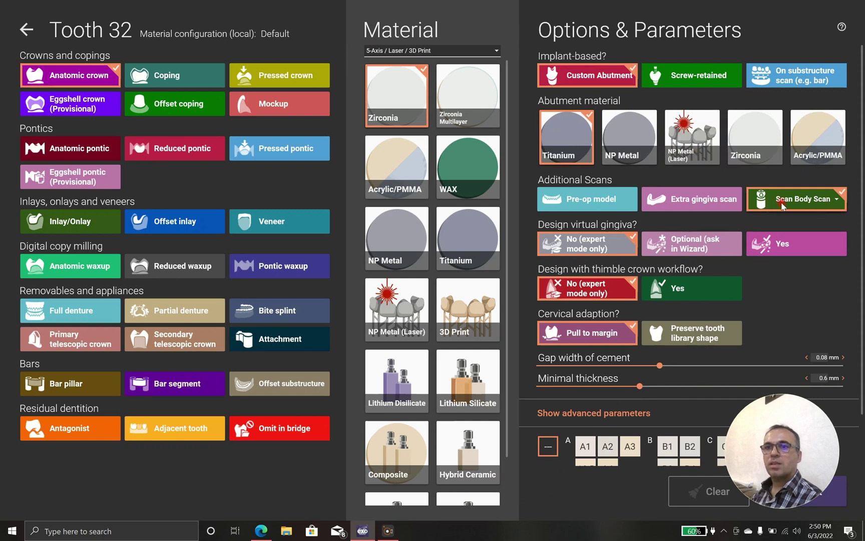
Enable virtual gingiva design for tooth 32, choose shade A1, and accept the tooth's settings
click(823, 205)
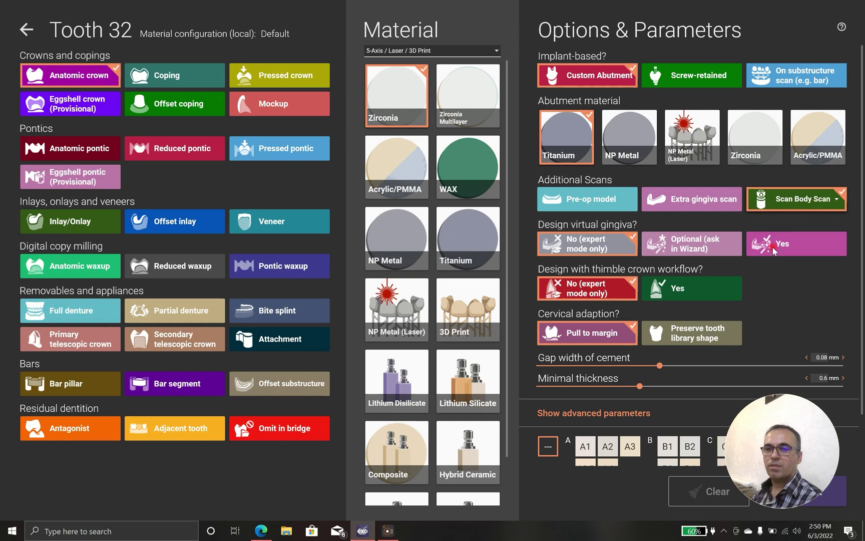
click(780, 276)
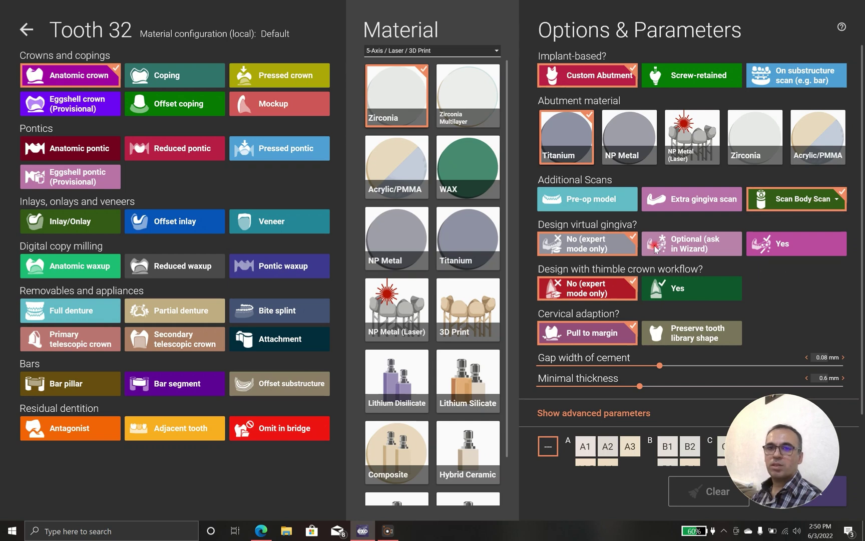
click(754, 248)
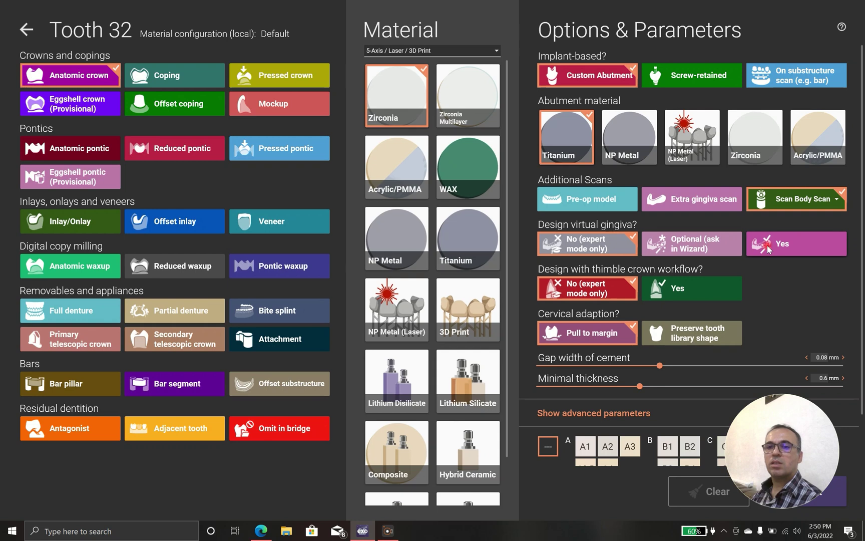
click(768, 247)
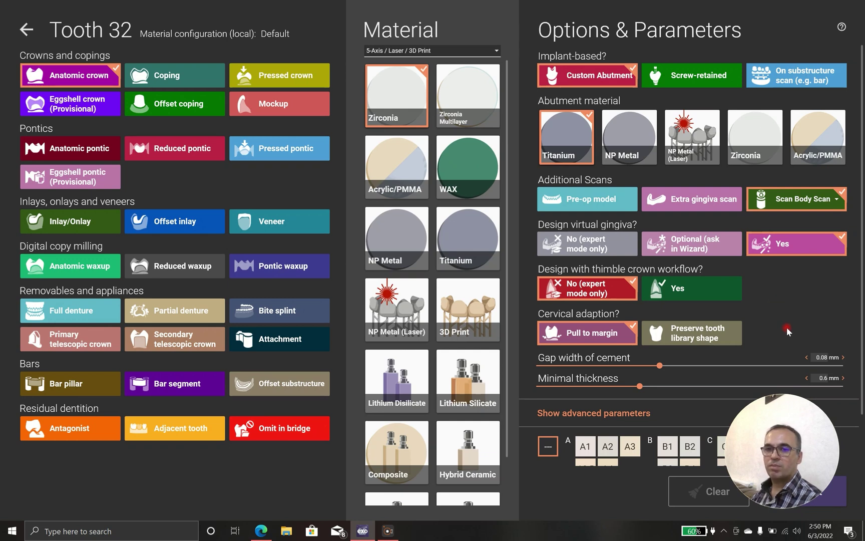
click(581, 447)
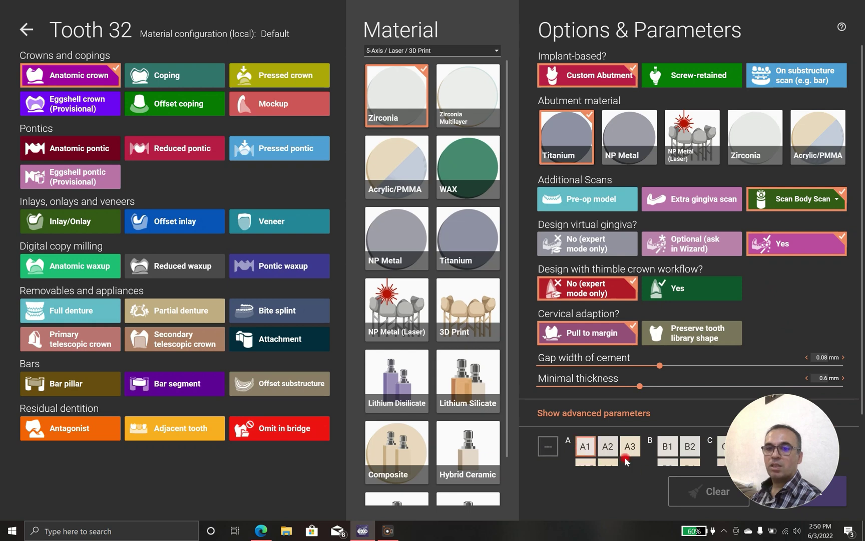
click(842, 484)
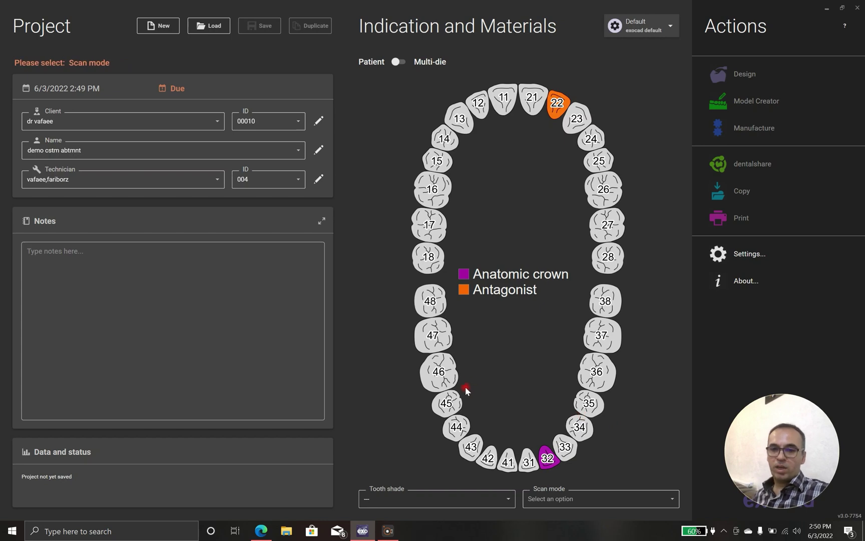
Copy tooth 32's anatomic crown settings to teeth 31 and 42, and define tooth 41 as an anatomic pontic with virtual gingiva
click(529, 463)
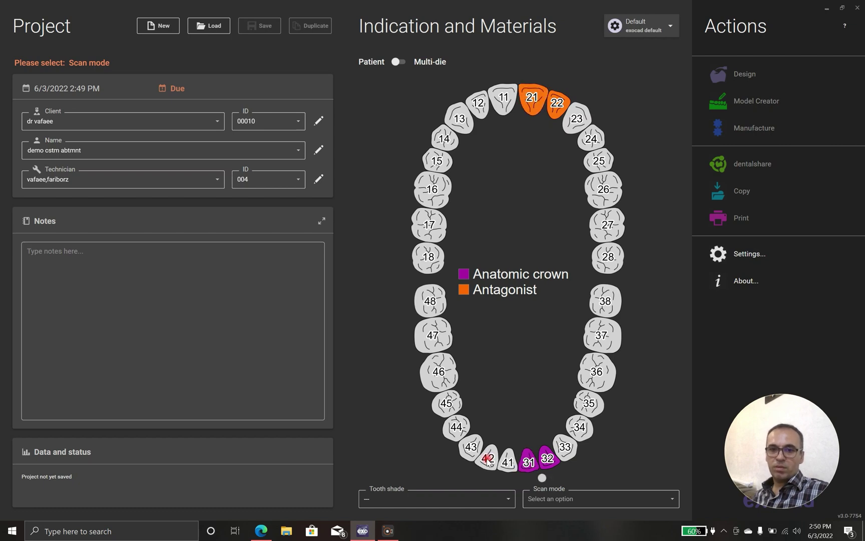
click(488, 458)
click(506, 466)
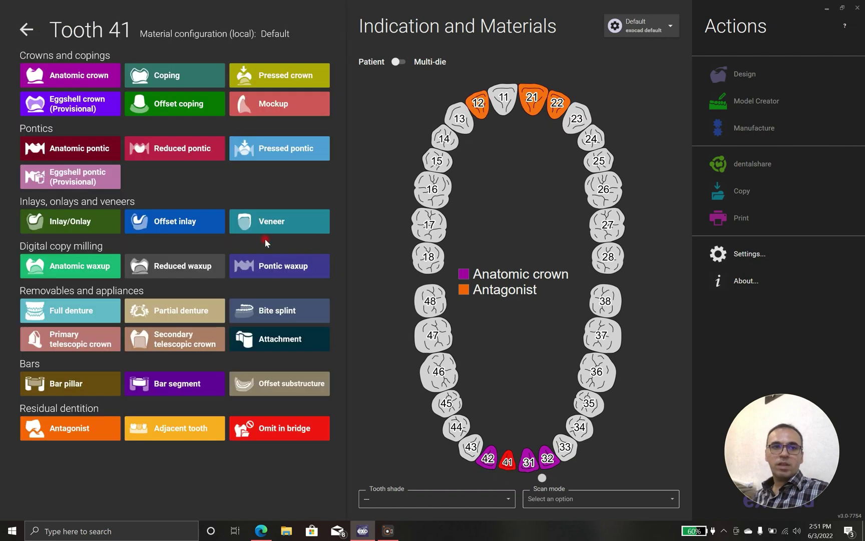
click(74, 149)
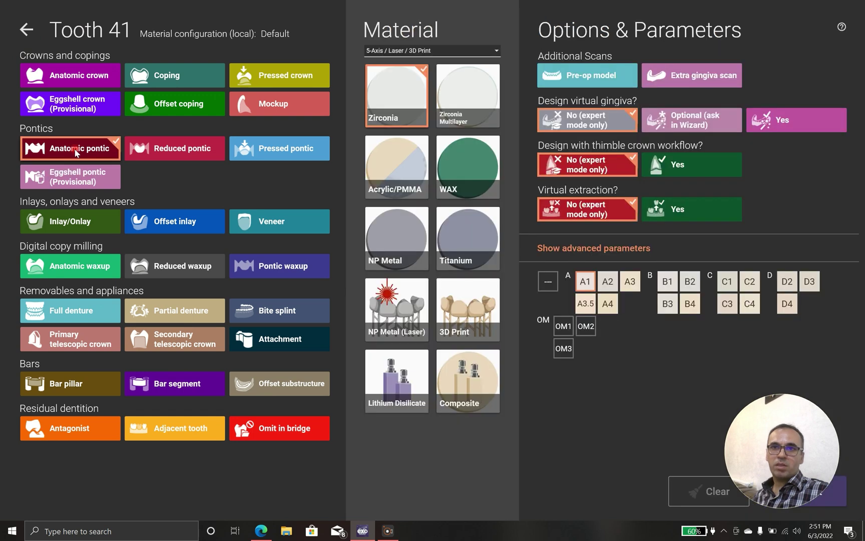
click(772, 120)
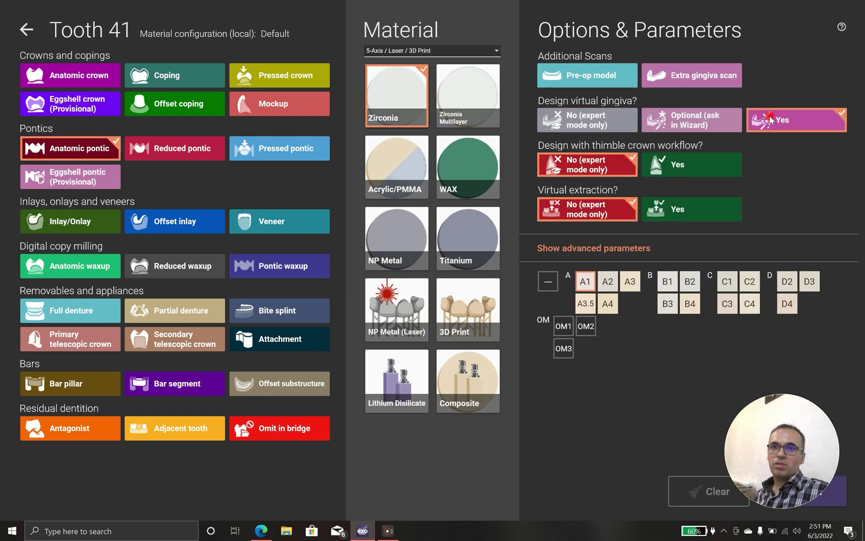
click(624, 303)
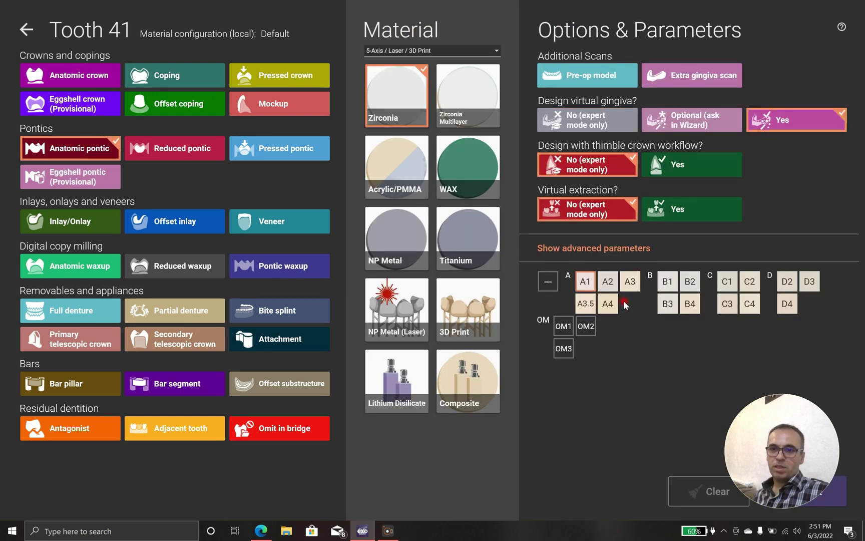
click(841, 496)
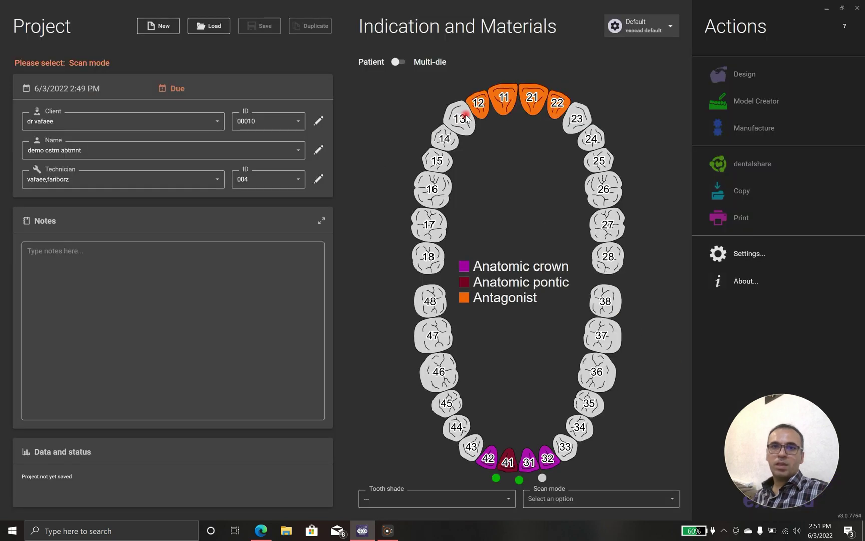
Set the scan mode to "Two stone models in articulator Artex CR" and save the project
click(560, 501)
scroll(602, 423, down, 2)
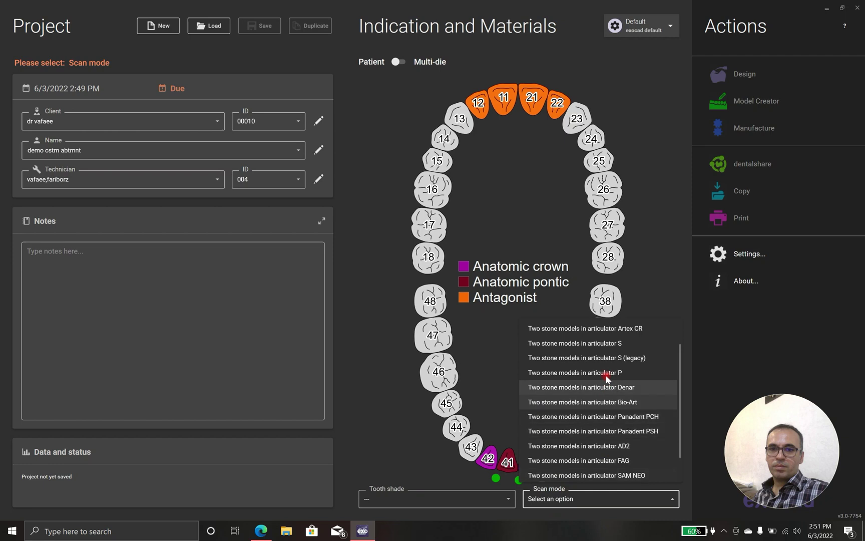
click(603, 329)
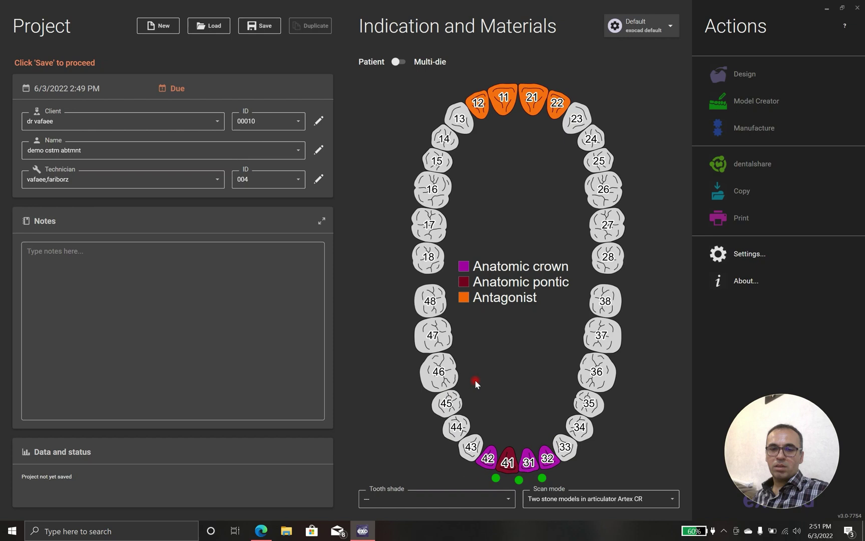
click(255, 24)
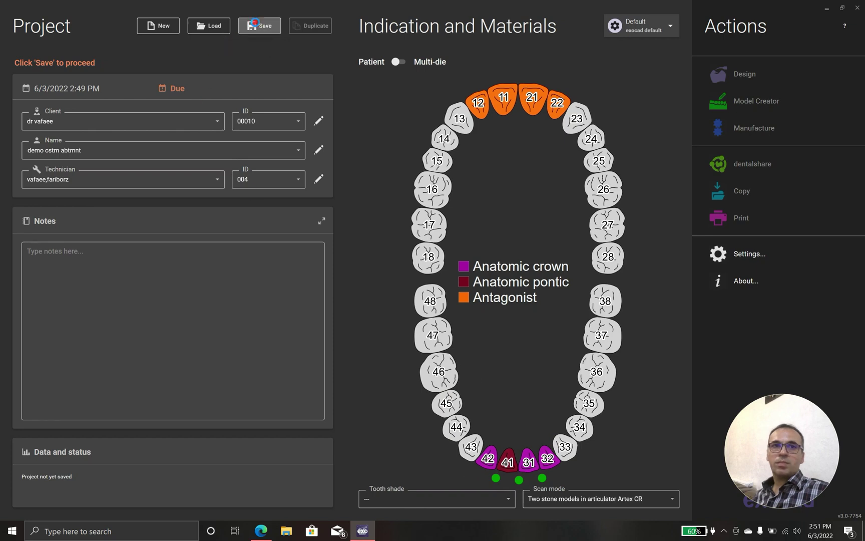
Start the design and load "exocad anterior abutment design LowerJawScan.ply" from OneDrive's exocad learning folder as the lower jaw scan
click(709, 85)
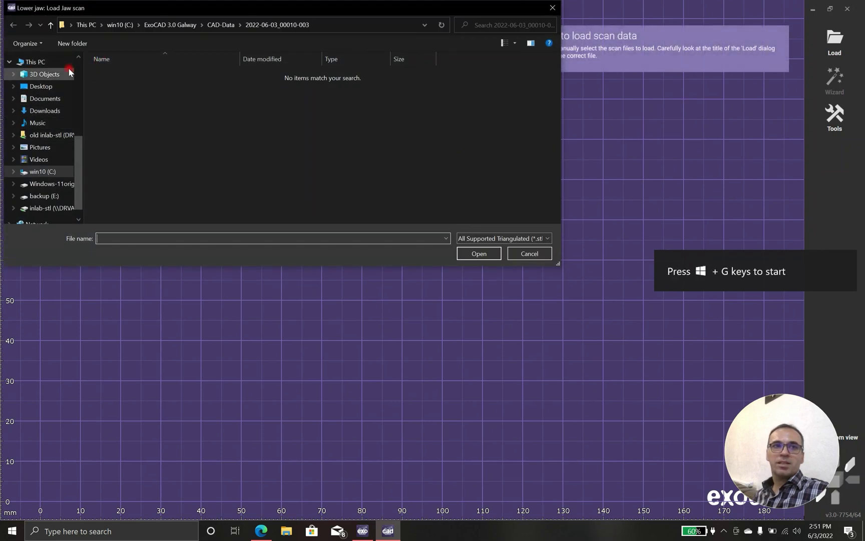
scroll(77, 67, up, 5)
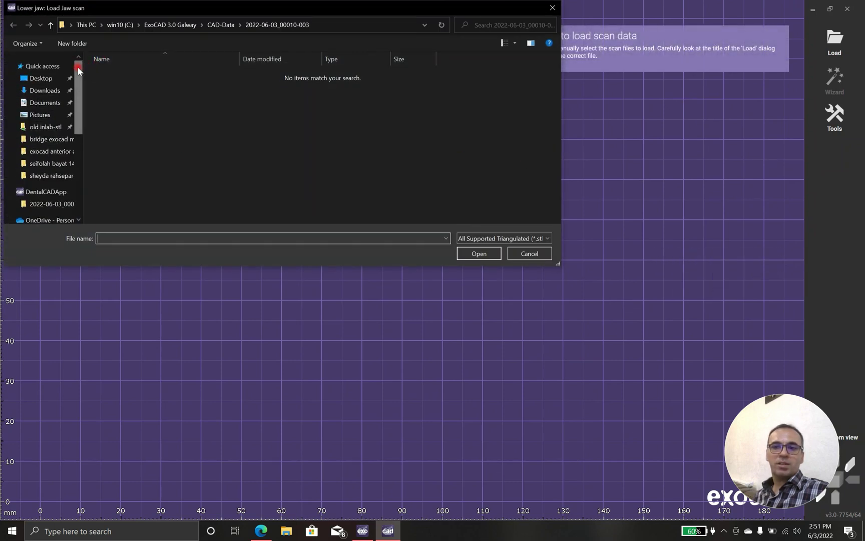
scroll(39, 137, down, 1)
click(30, 189)
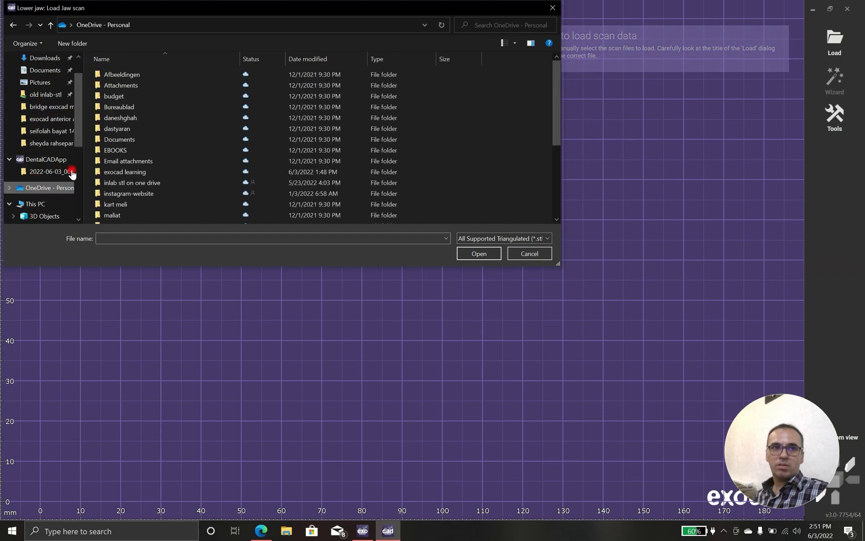
double_click(149, 170)
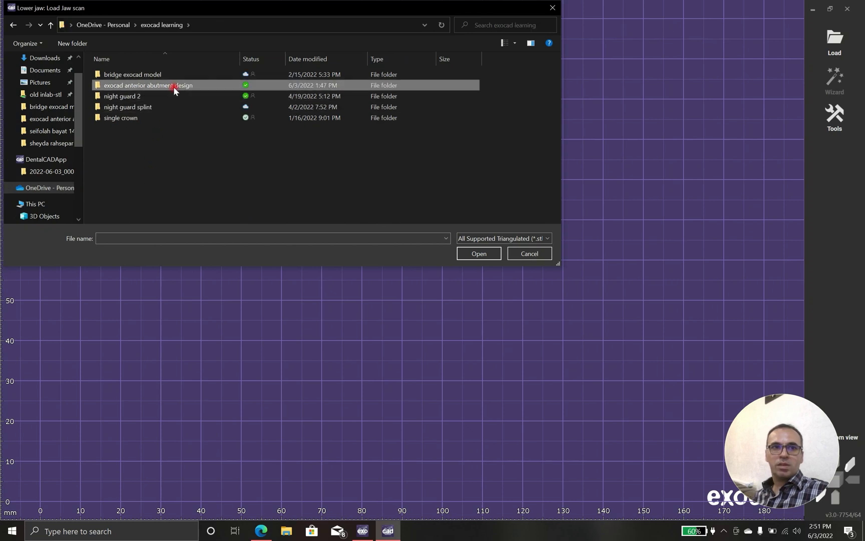
double_click(173, 86)
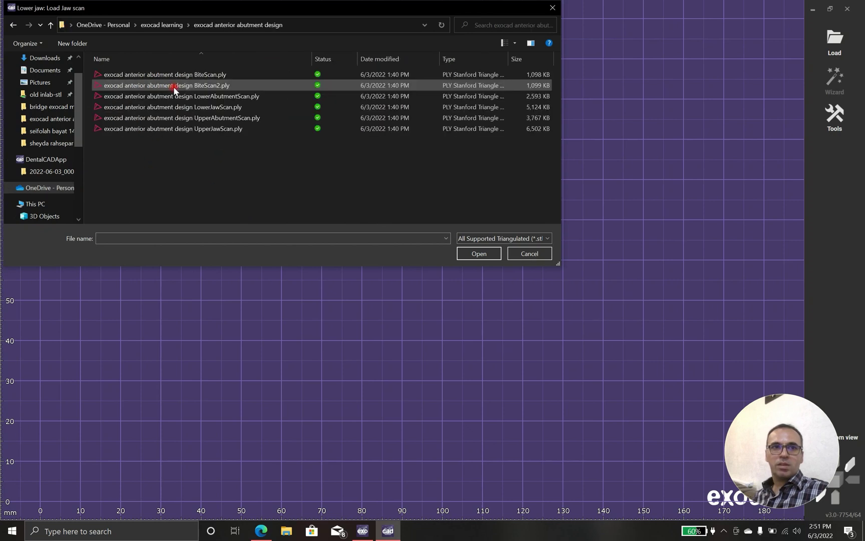
click(217, 108)
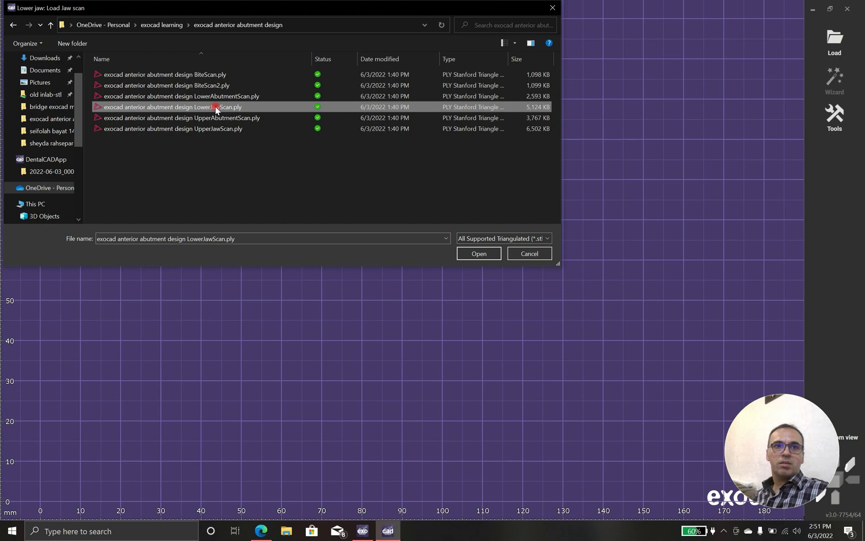
double_click(149, 108)
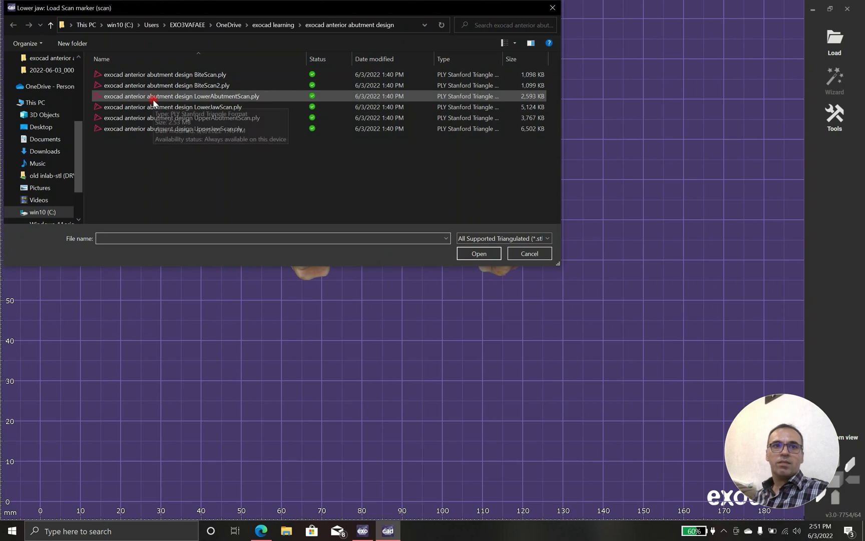
Load the LowerAbutmentScan.ply file as the lower scan marker and the UpperJawScan.ply file as the upper antagonist
double_click(154, 100)
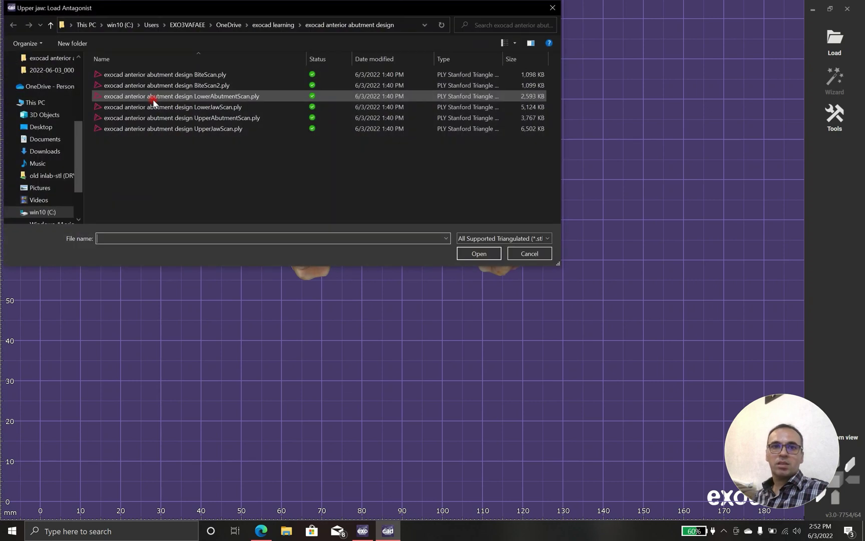
double_click(155, 128)
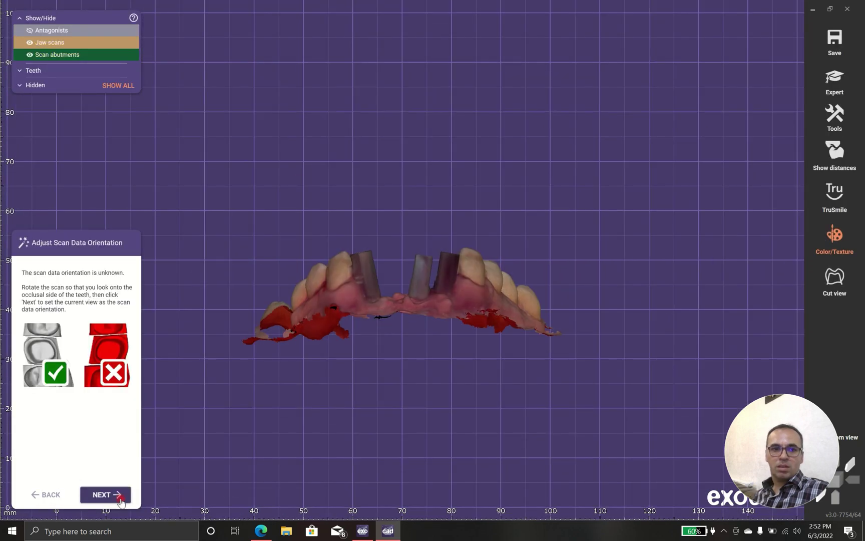
Set the current view as the scan data orientation and open the virtual rearticulation of the models in the Artex CR articulator
click(117, 496)
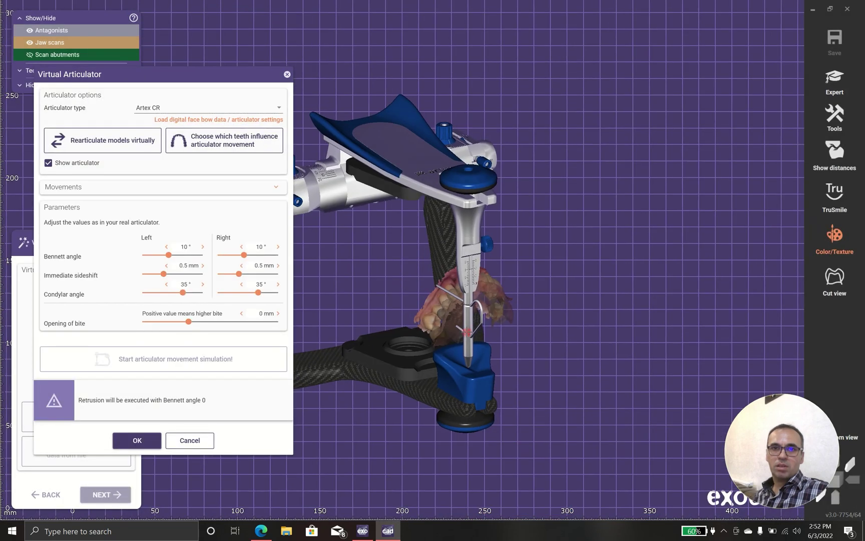
middle_drag(493, 332, 600, 285)
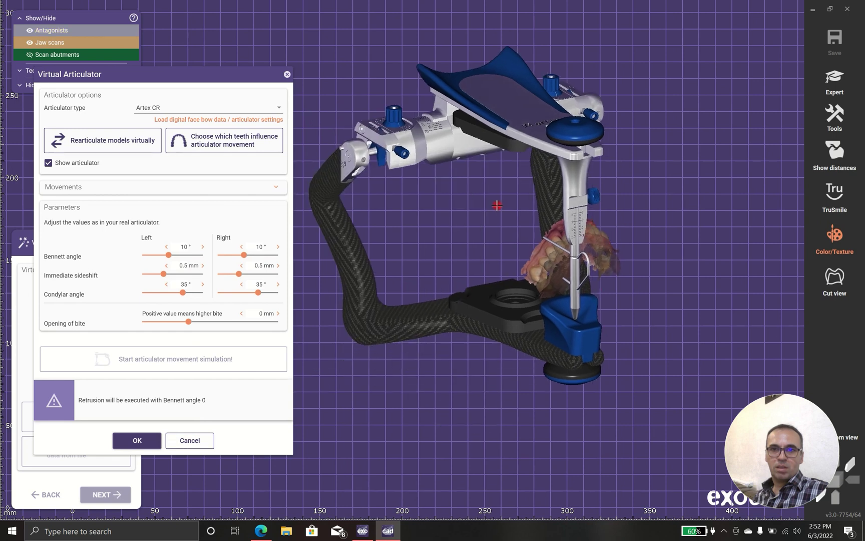
middle_drag(551, 260, 478, 215)
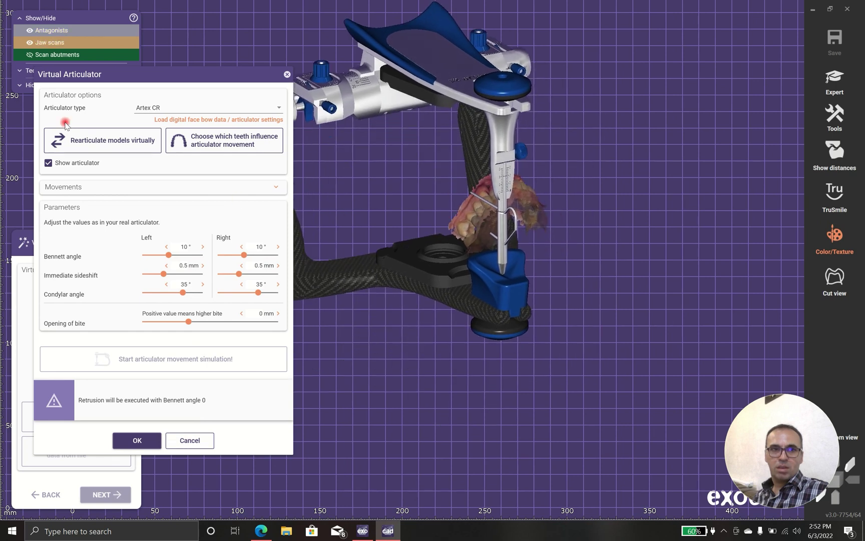
click(103, 148)
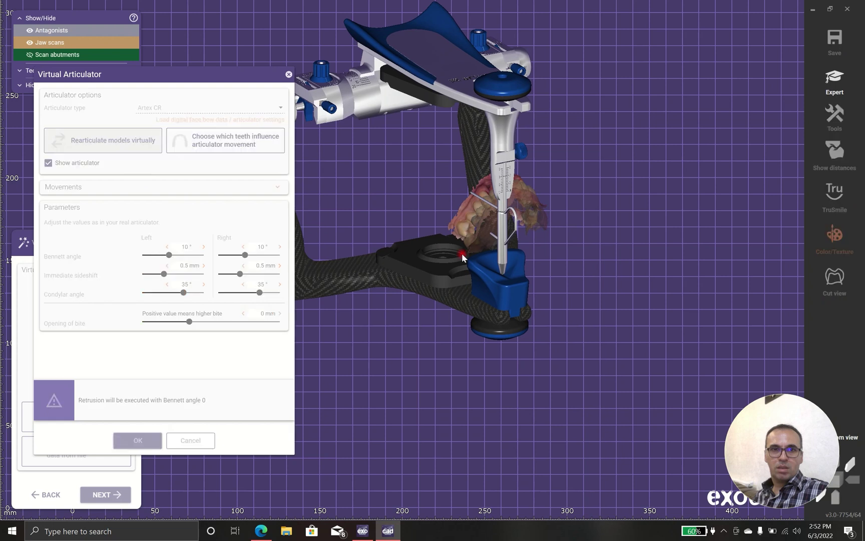
Try to move both jaws onto the articulator's occlusion plane, apply the correction, and cancel the virtual articulator
drag(447, 296, 451, 230)
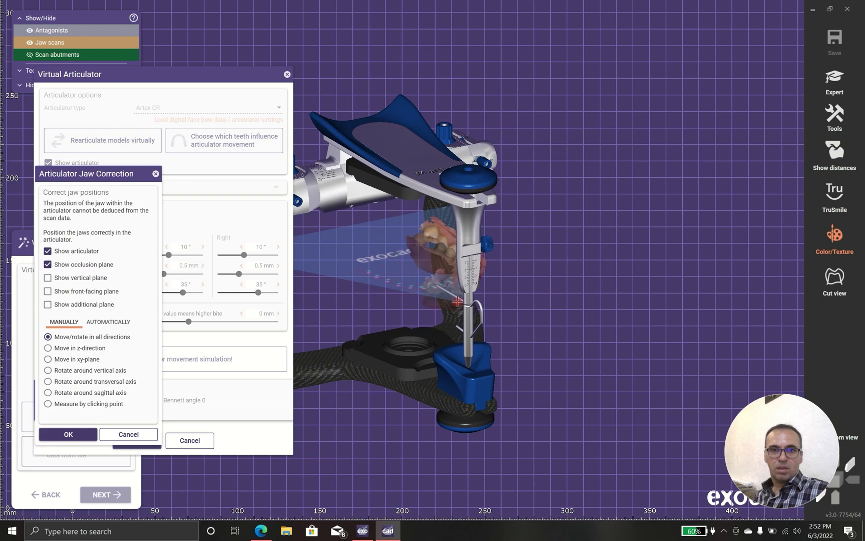
drag(457, 301, 417, 256)
right_drag(497, 251, 448, 260)
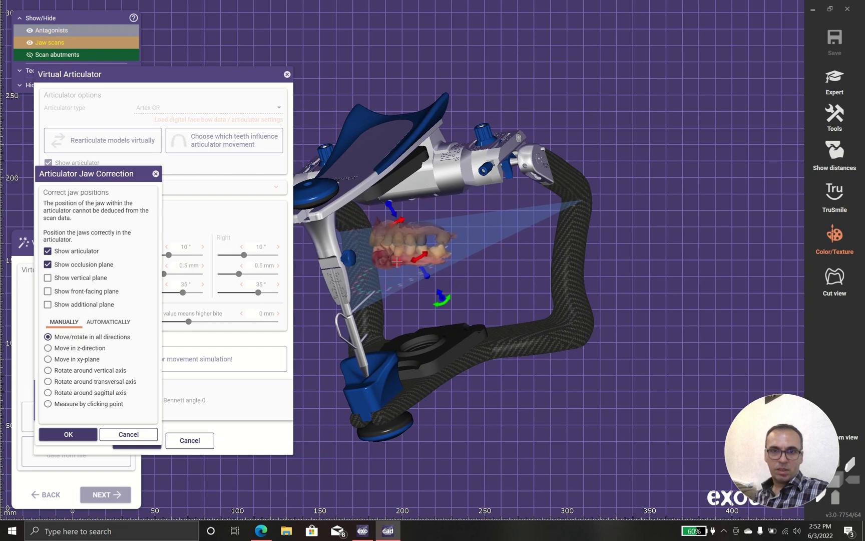
drag(383, 249, 380, 251)
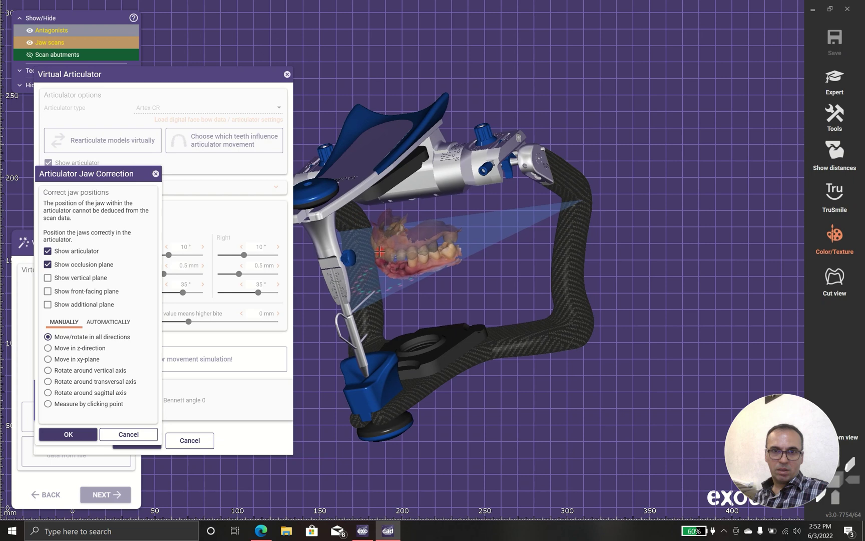
right_drag(446, 239, 406, 249)
drag(405, 248, 399, 256)
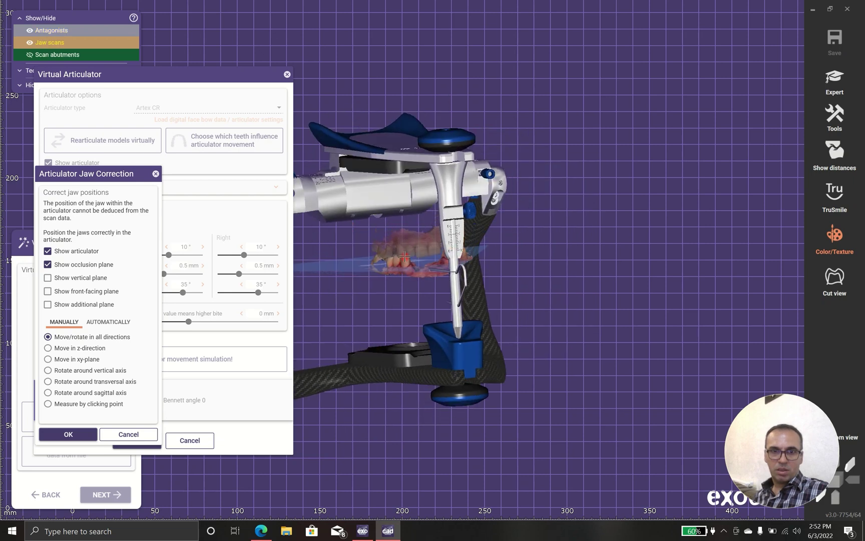
click(50, 435)
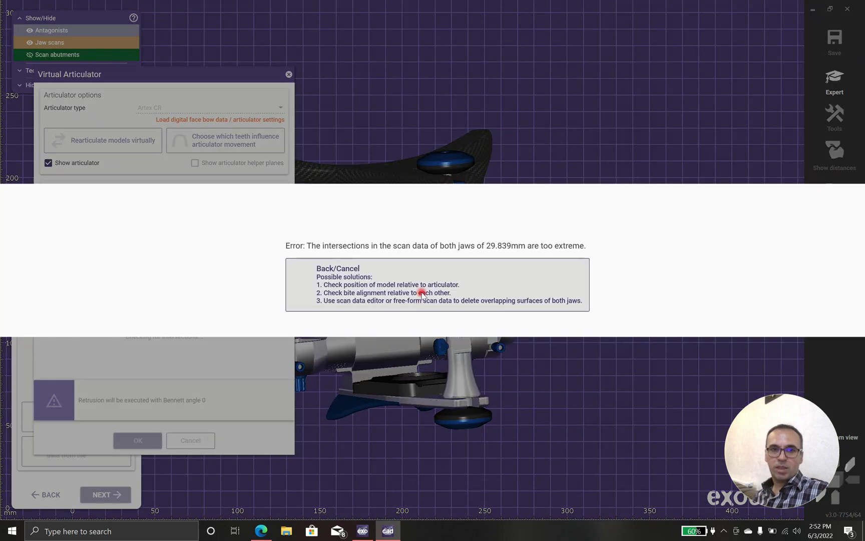
click(422, 295)
click(196, 448)
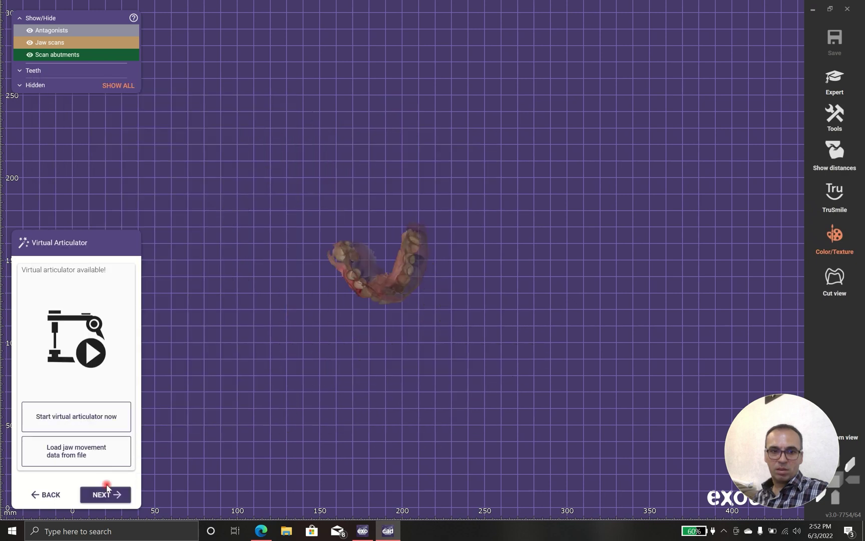
Reset the scan data orientation to an occlusal view of the lower teeth and restart the virtual articulator with jaw correction
click(105, 494)
right_drag(386, 285, 393, 337)
click(120, 494)
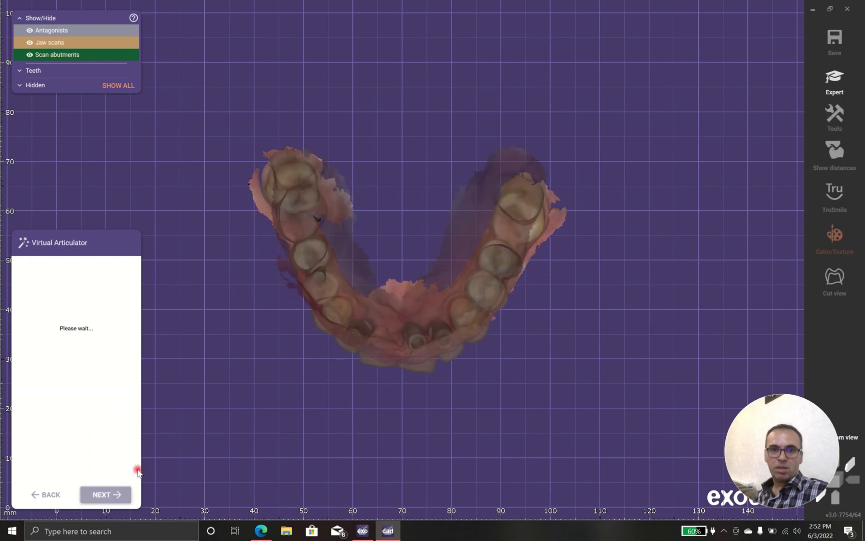
click(62, 417)
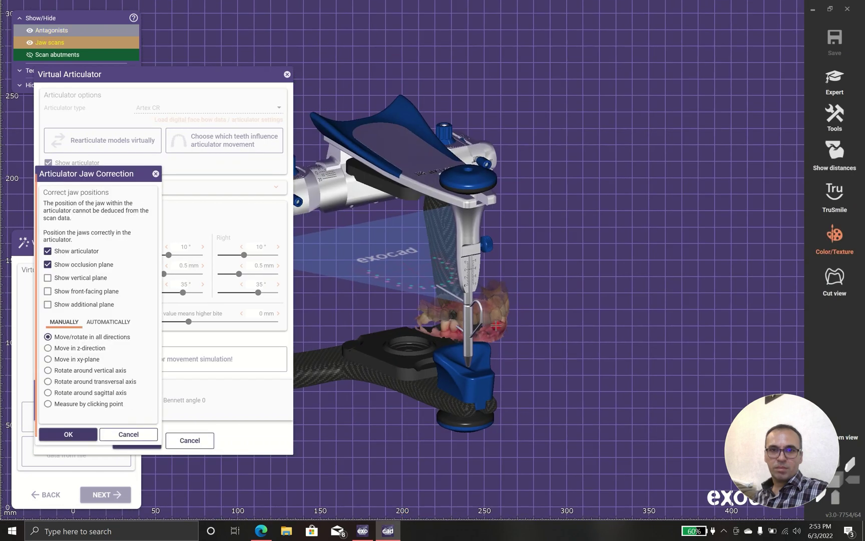
Move both jaws in all directions until the teeth lie along the articulator's occlusion plane, and apply the jaw correction
drag(461, 317, 403, 243)
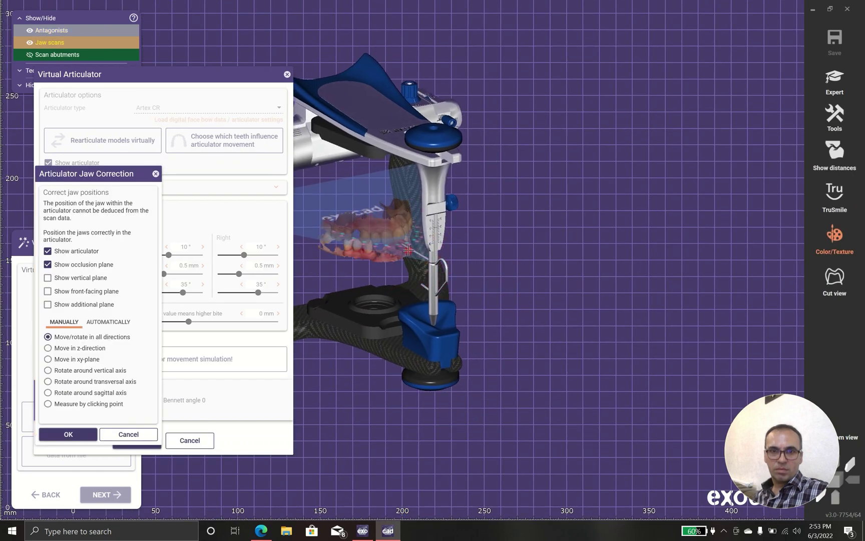
mouse_move(403, 243)
right_down()
mouse_move(405, 220)
mouse_move(404, 244)
right_up()
scroll(405, 245, up, 4)
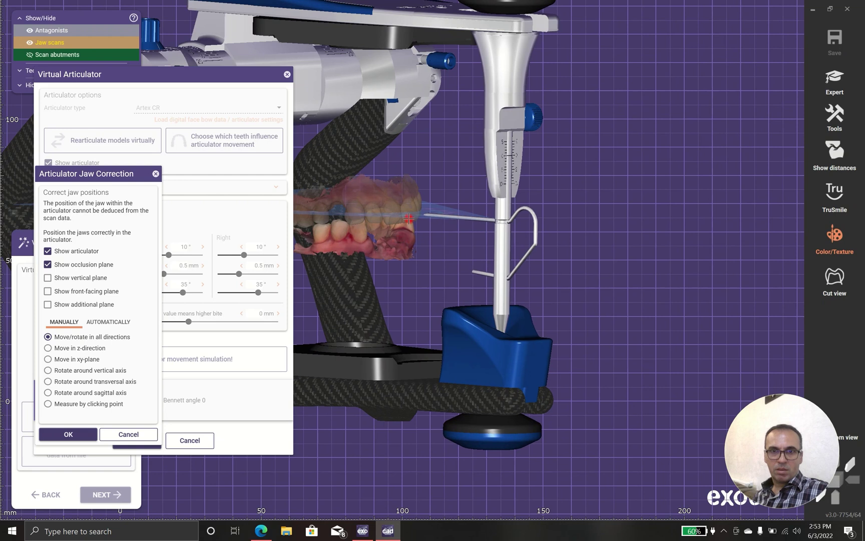
mouse_move(409, 219)
mouse_down()
mouse_move(431, 212)
mouse_move(419, 230)
mouse_up()
right_drag(427, 241, 555, 254)
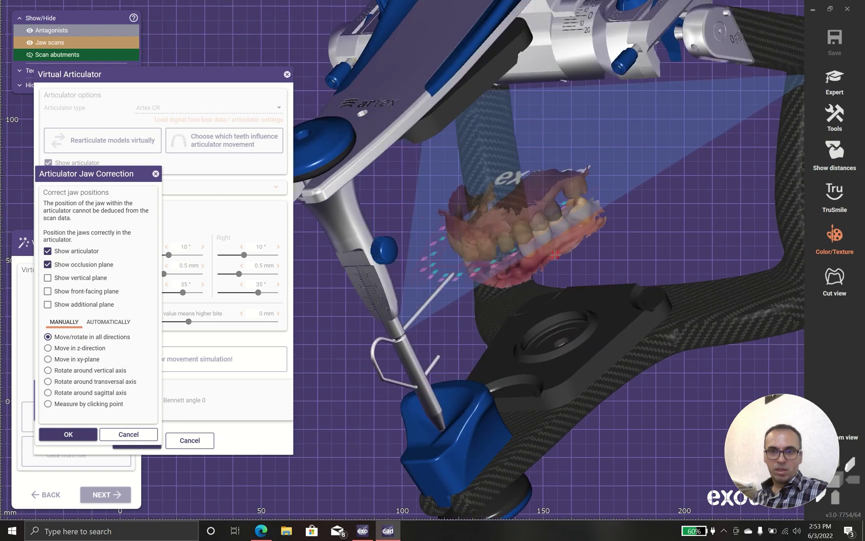
drag(555, 254, 493, 276)
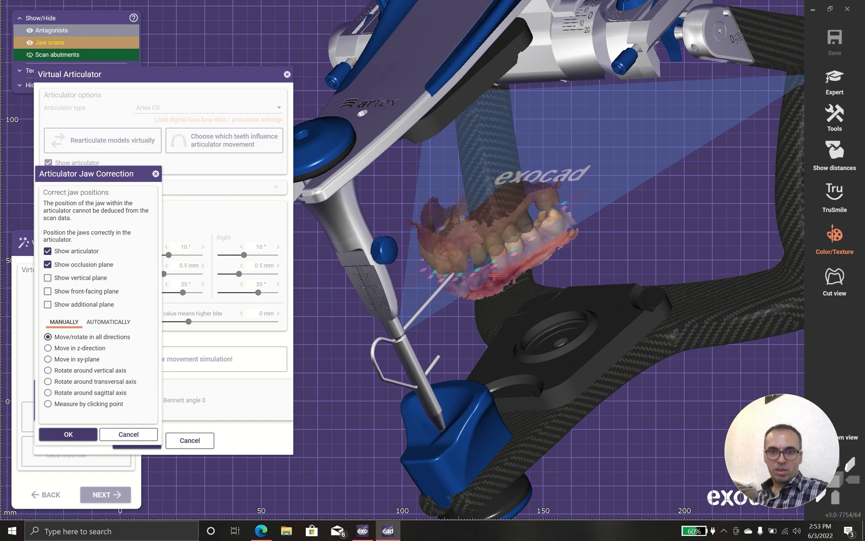
mouse_move(493, 275)
right_down()
mouse_move(534, 278)
mouse_move(500, 273)
mouse_move(496, 282)
right_up()
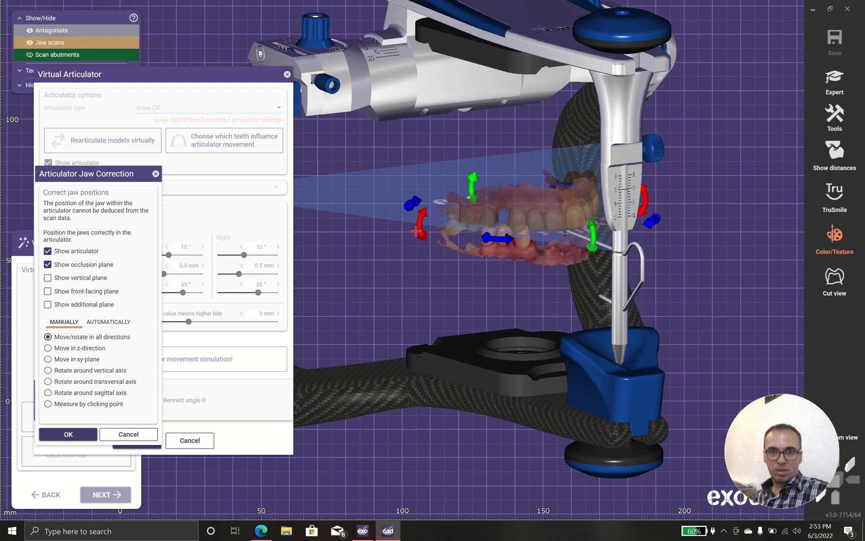
drag(415, 232, 443, 228)
right_drag(529, 268, 507, 279)
click(68, 435)
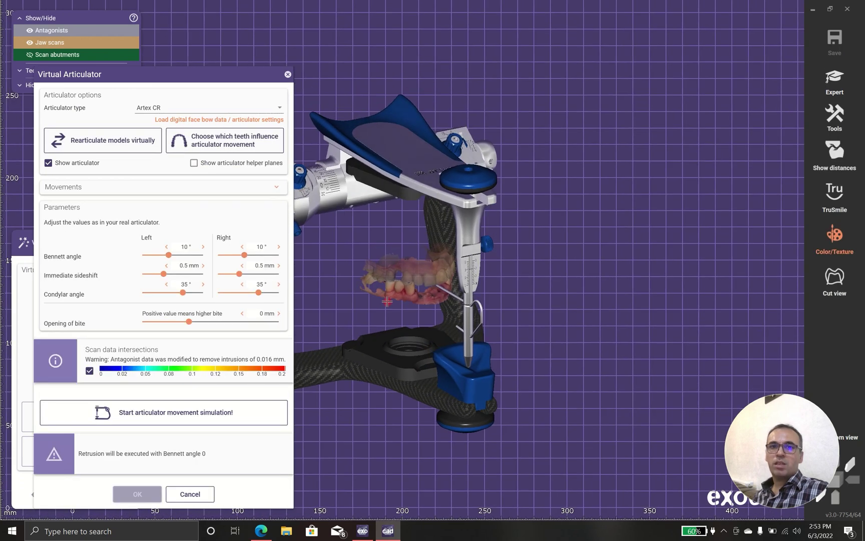
Run the articulator movement simulation and accept the virtual articulator settings
click(159, 413)
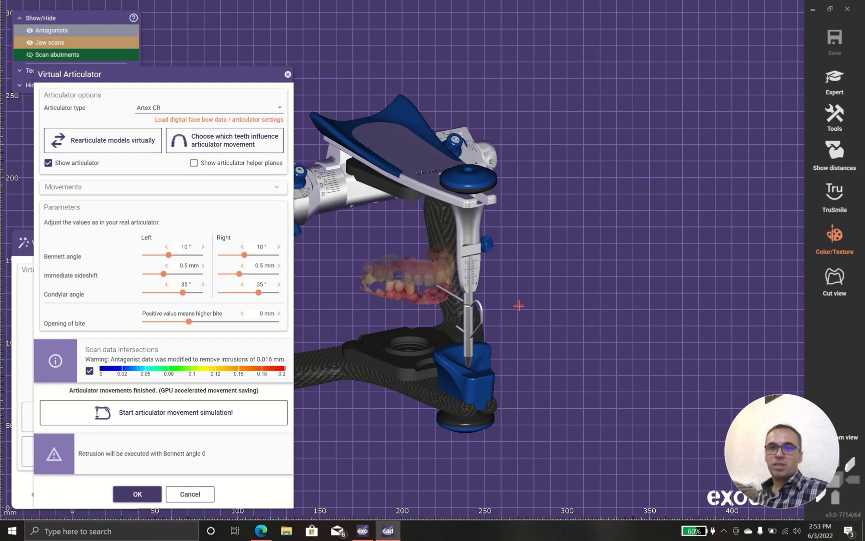
middle_drag(519, 305, 607, 242)
right_drag(603, 281, 591, 281)
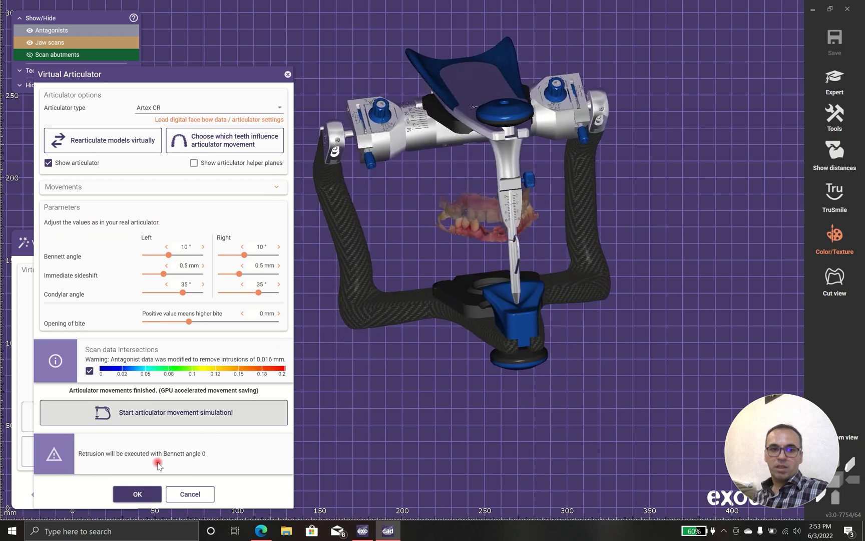
click(133, 495)
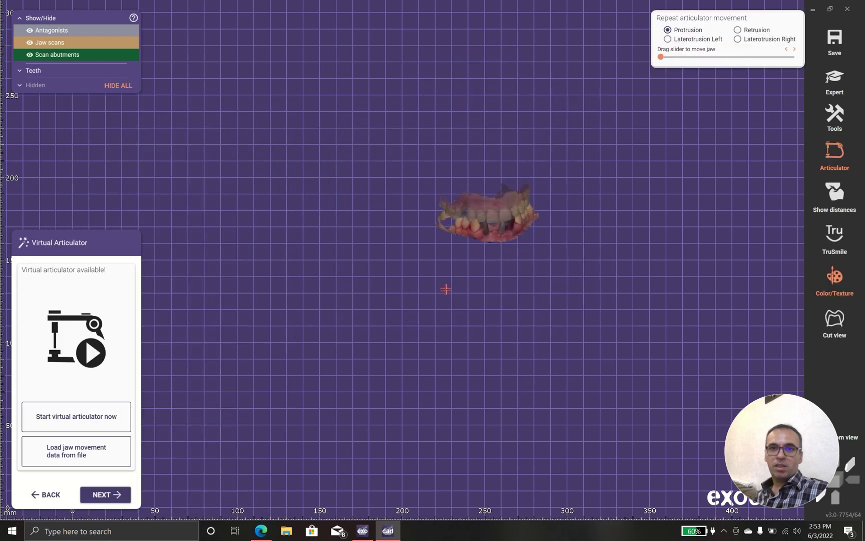
Leave the virtual articulator stage and skip Smile Creator to reach implant position detection for tooth 32
click(118, 495)
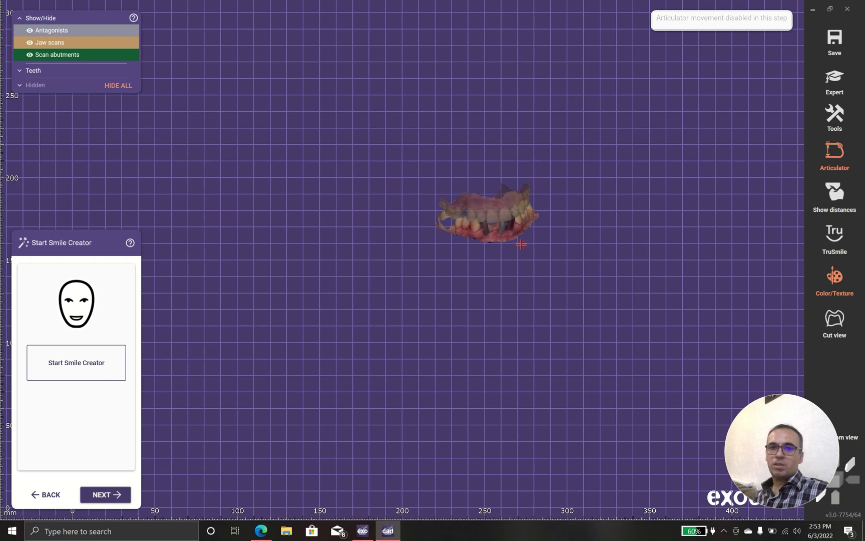
scroll(521, 245, up, 5)
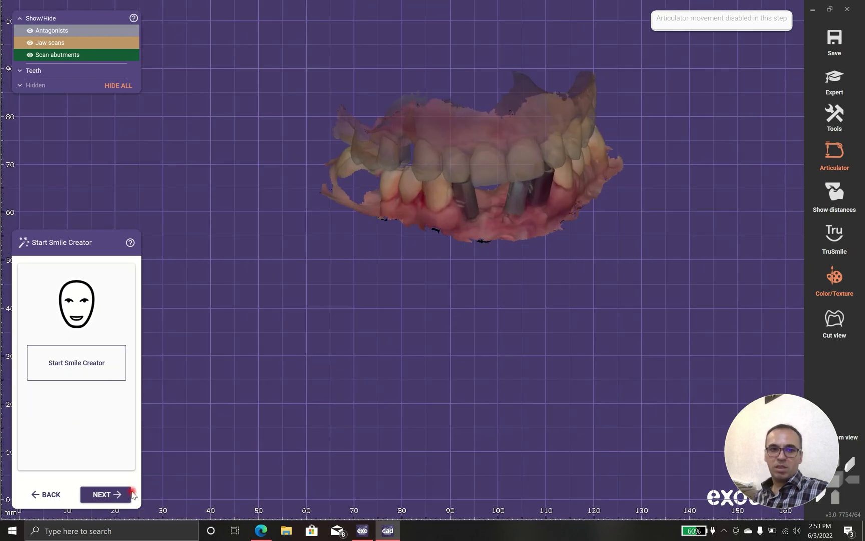
click(129, 491)
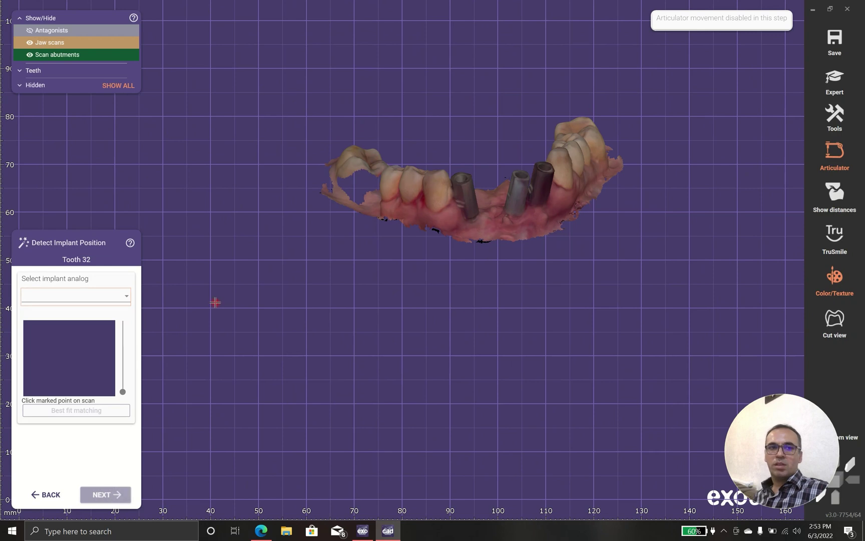
Select the DIO NEW SCAN Body analog with option L005_UF_R_H for tooth 32, and agree to use the unofficial library anyway
click(90, 297)
click(83, 332)
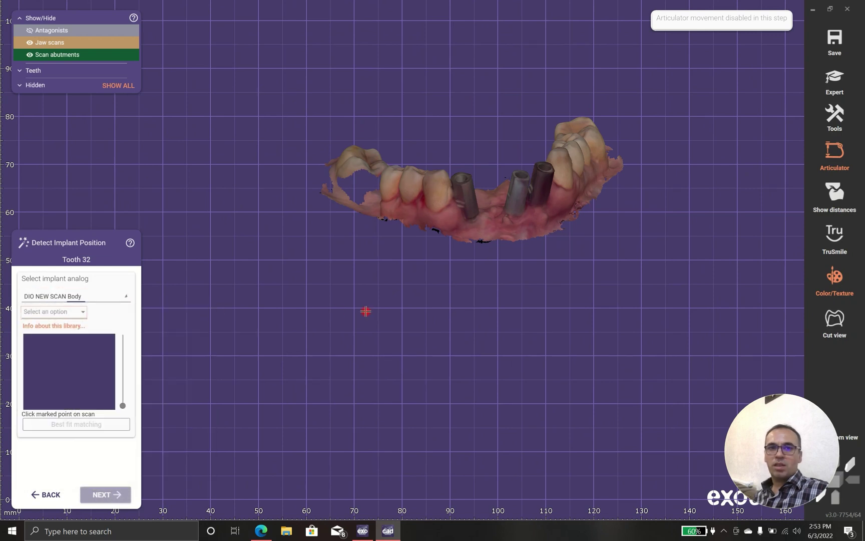
right_drag(537, 278, 561, 226)
scroll(561, 225, up, 2)
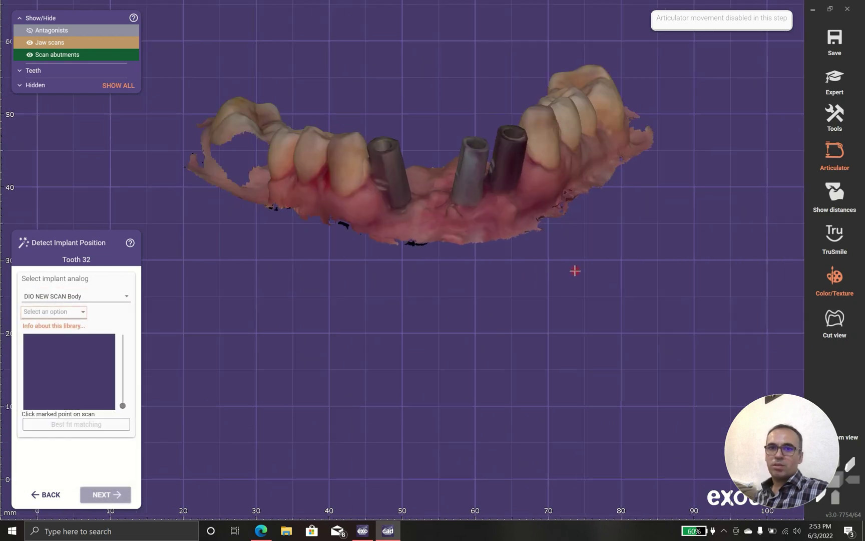
middle_drag(575, 271, 597, 327)
click(81, 314)
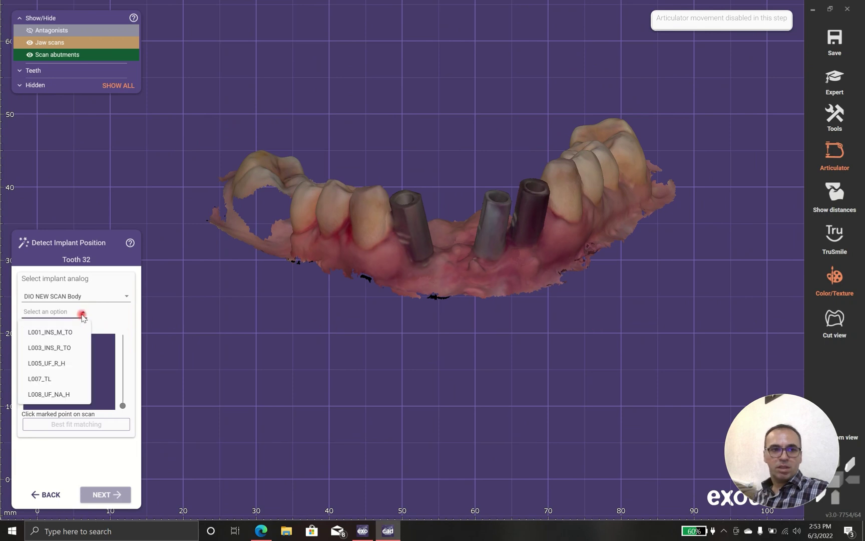
click(64, 364)
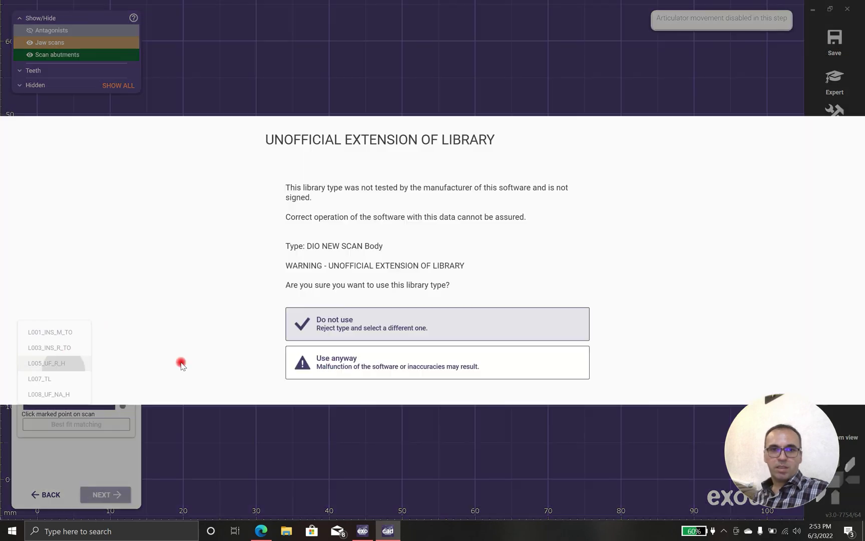
click(450, 359)
Mark the scan body at tooth 32, limit the matching region to the analog's upper part, and run best fit matching
scroll(489, 297, up, 3)
right_drag(489, 296, 582, 286)
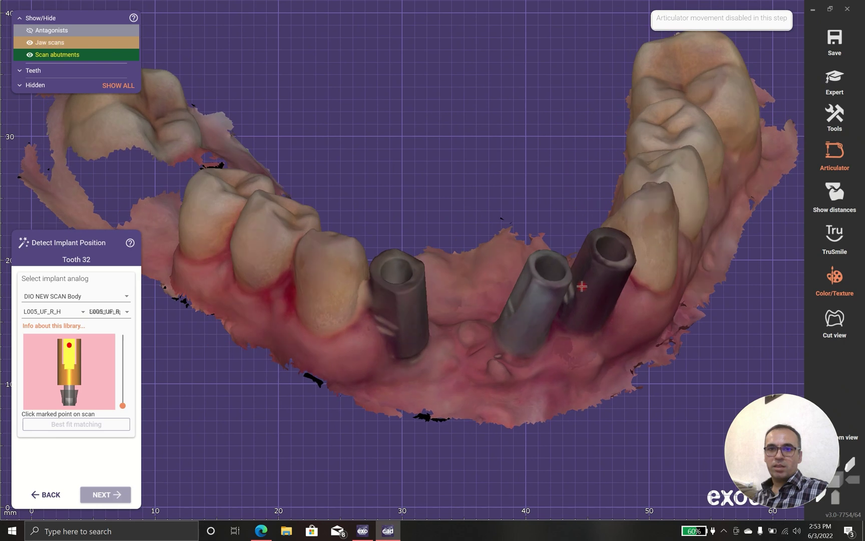
click(577, 278)
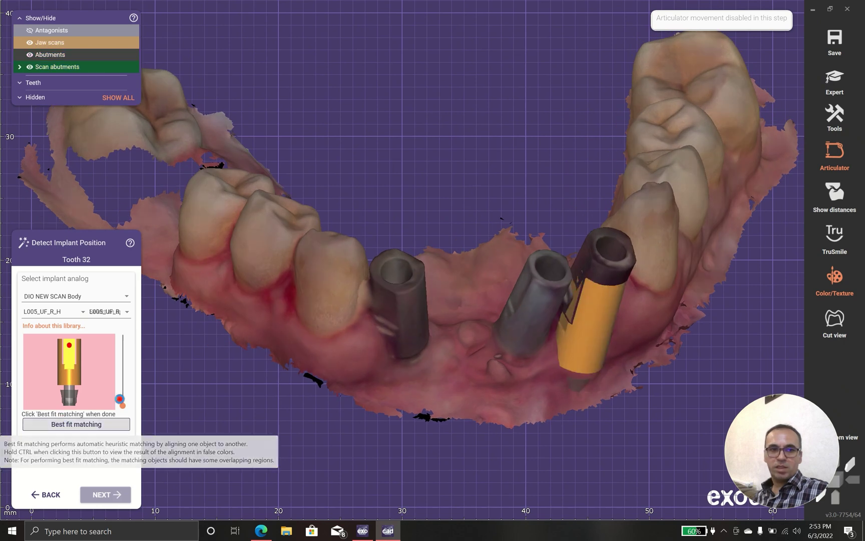
click(125, 354)
click(77, 426)
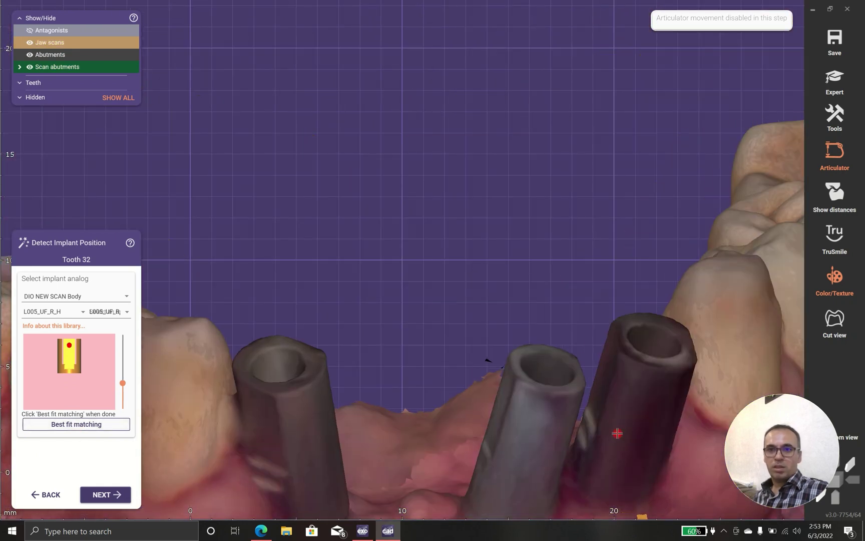
Mark tooth 32's scan body again, repeat the best fit matching with a slightly shorter matching region, and inspect the alignment
click(633, 420)
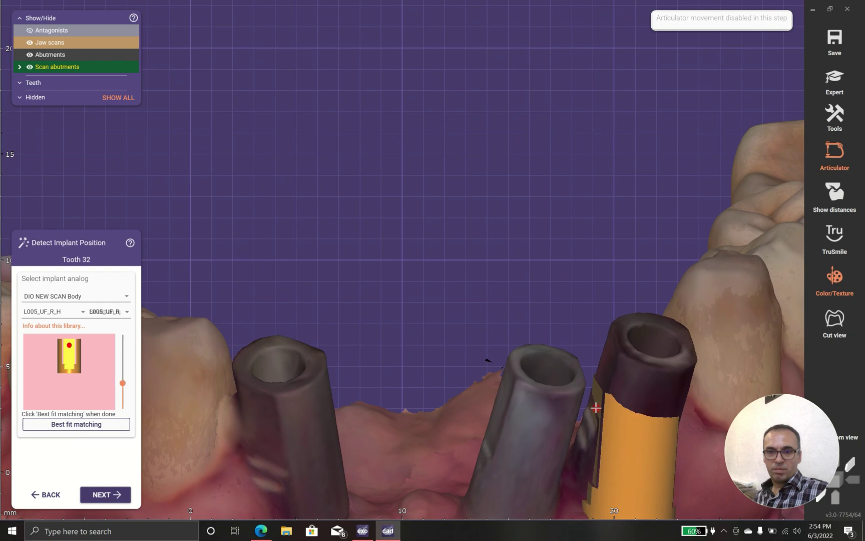
click(63, 452)
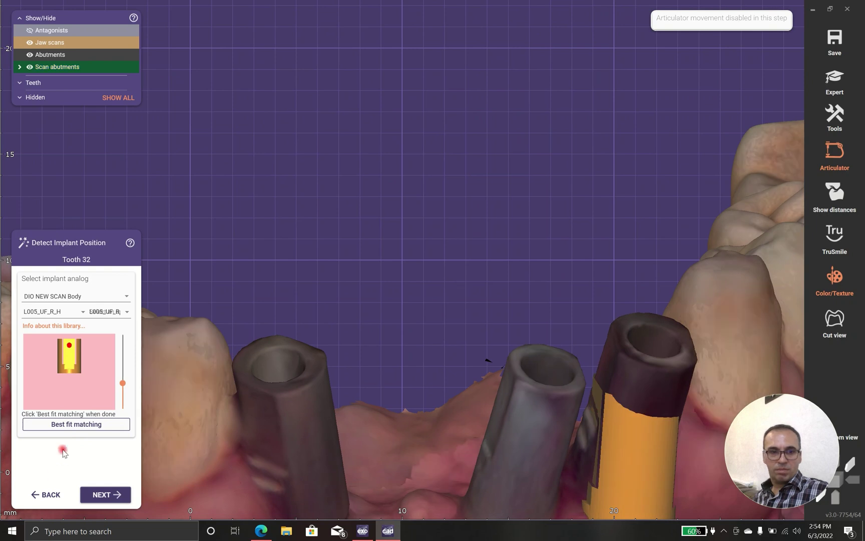
click(84, 434)
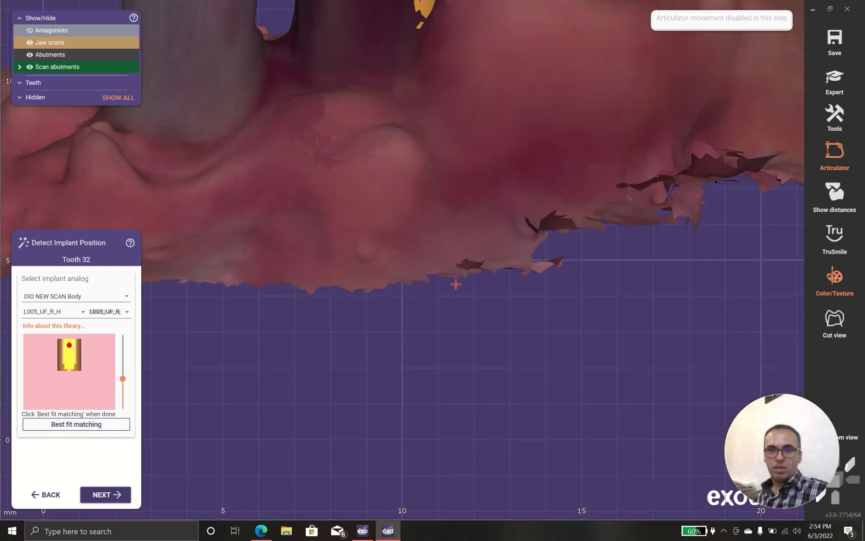
scroll(546, 389, down, 5)
right_drag(546, 385, 489, 272)
middle_drag(489, 273, 495, 434)
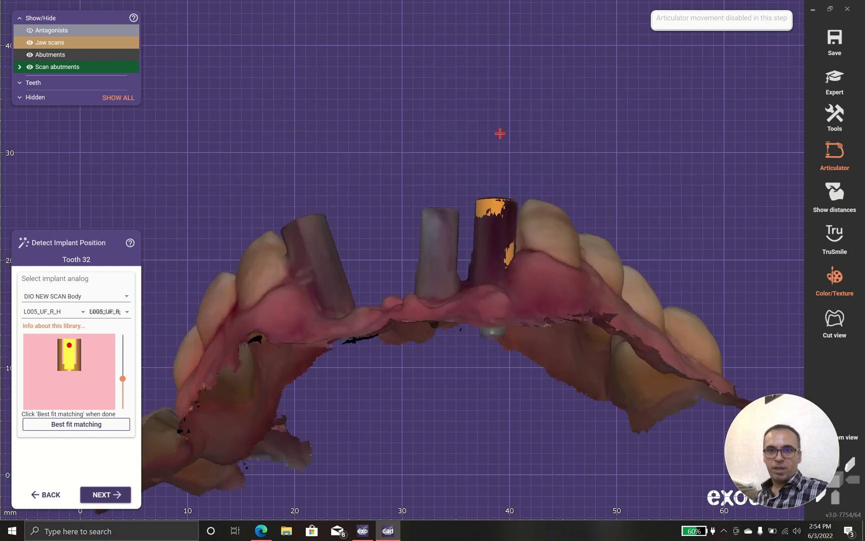
Rerun tooth 32's best fit matching with a shorter matching region, and accept the unofficial library to continue to tooth 31
scroll(500, 134, up, 10)
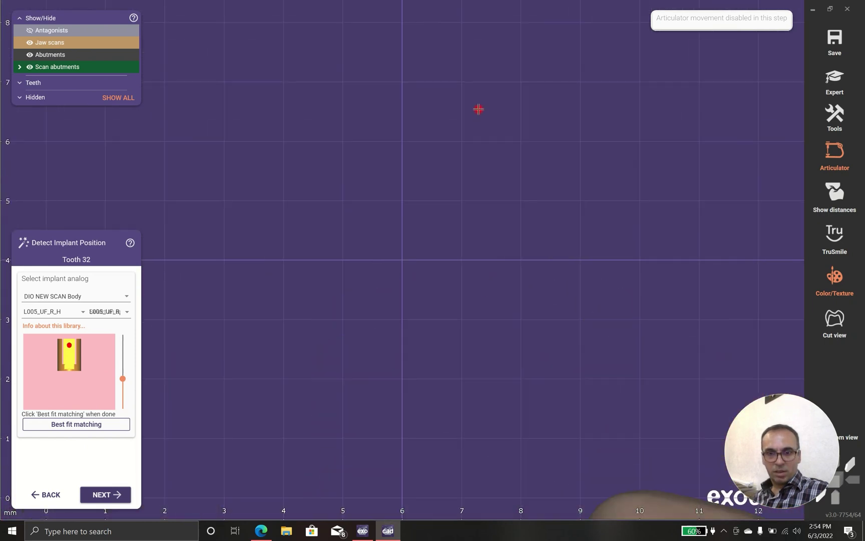
scroll(444, 58, down, 3)
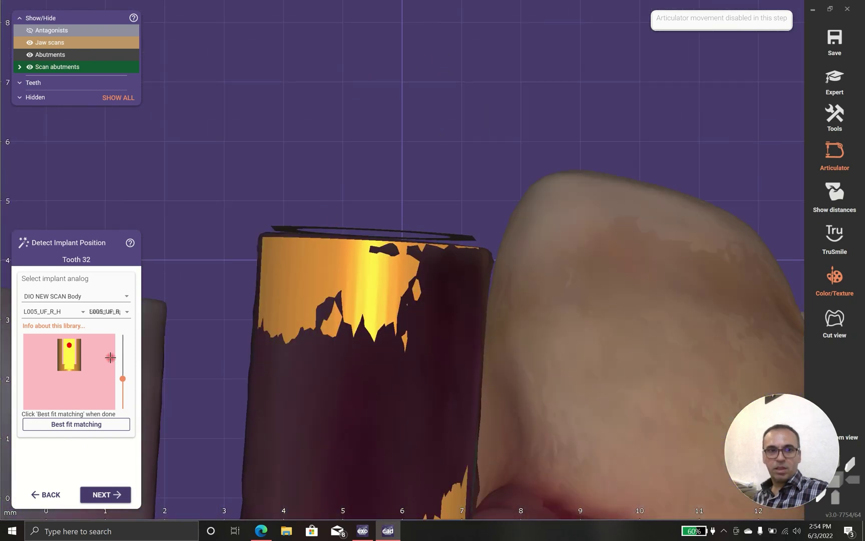
drag(121, 377, 122, 360)
click(97, 427)
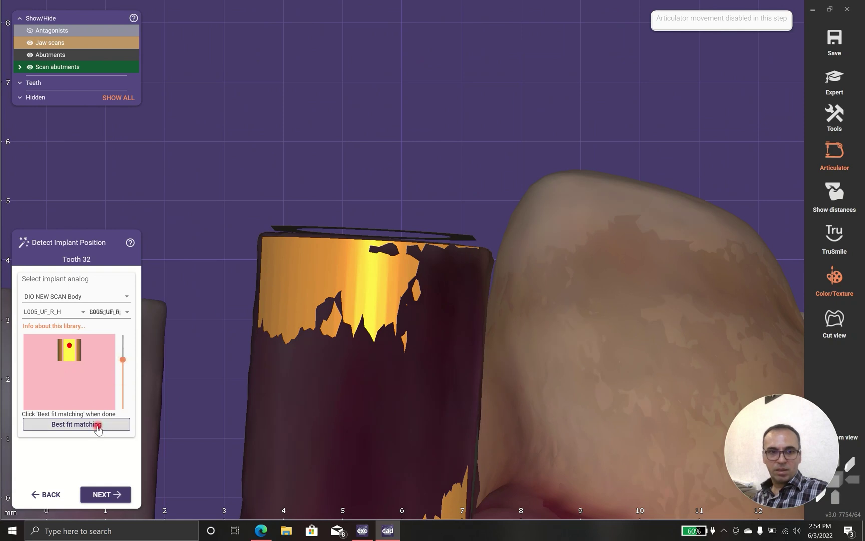
scroll(321, 171, down, 5)
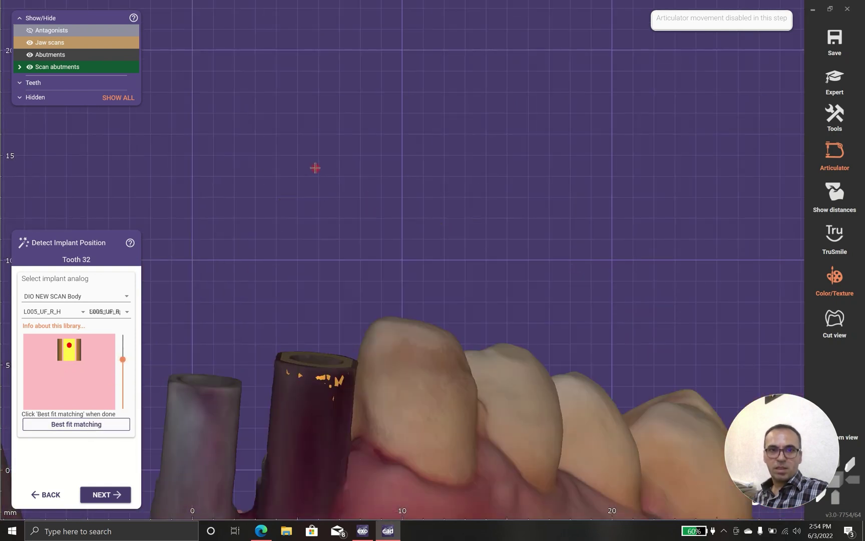
scroll(225, 294, down, 3)
right_drag(295, 228, 352, 180)
scroll(352, 180, down, 3)
click(94, 495)
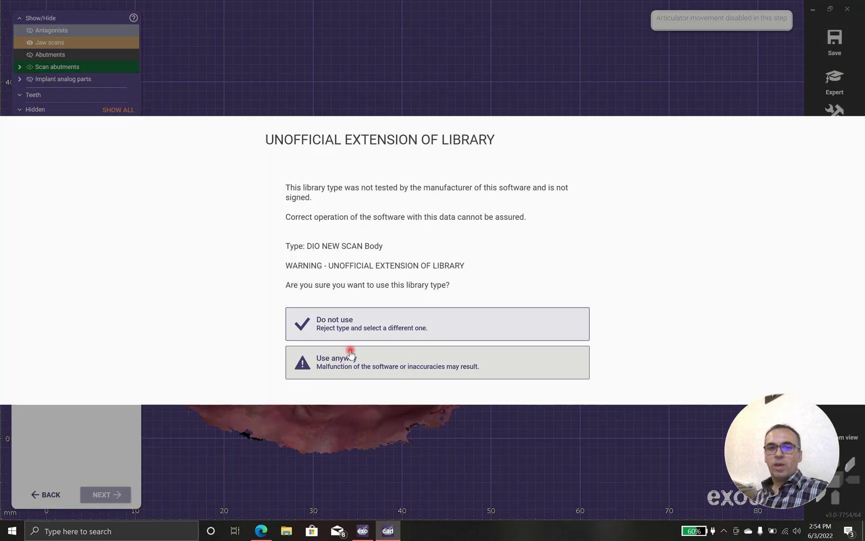
click(351, 359)
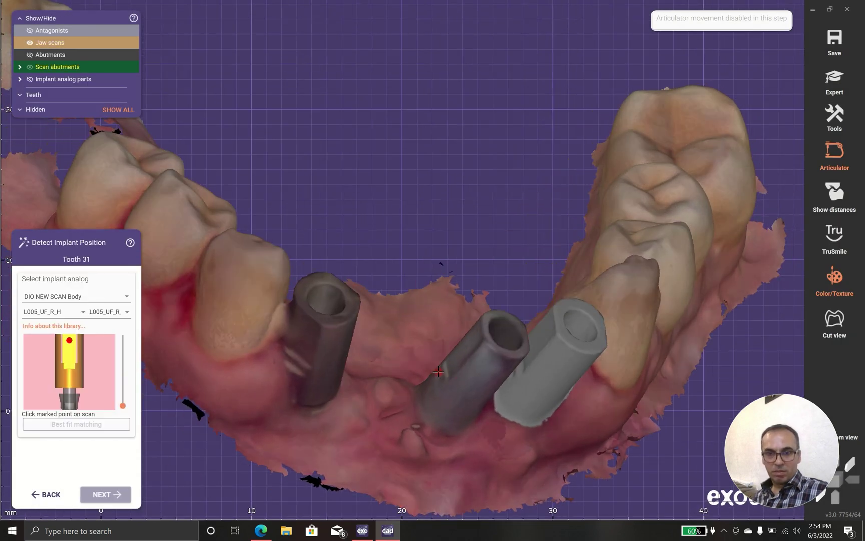
Mark the scan body at tooth 31 with the L005_UF_R_H analog, run best fit matching, and inspect the alignment
click(446, 371)
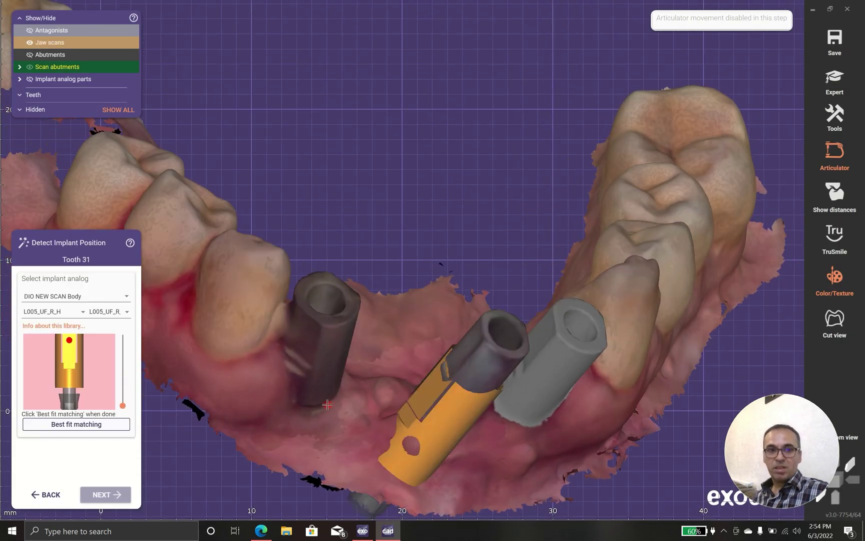
click(107, 425)
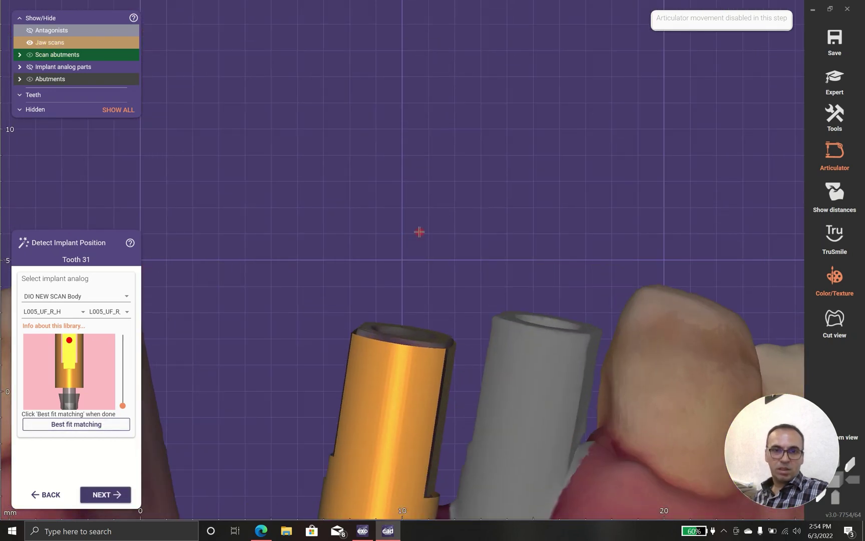
scroll(442, 200, up, 5)
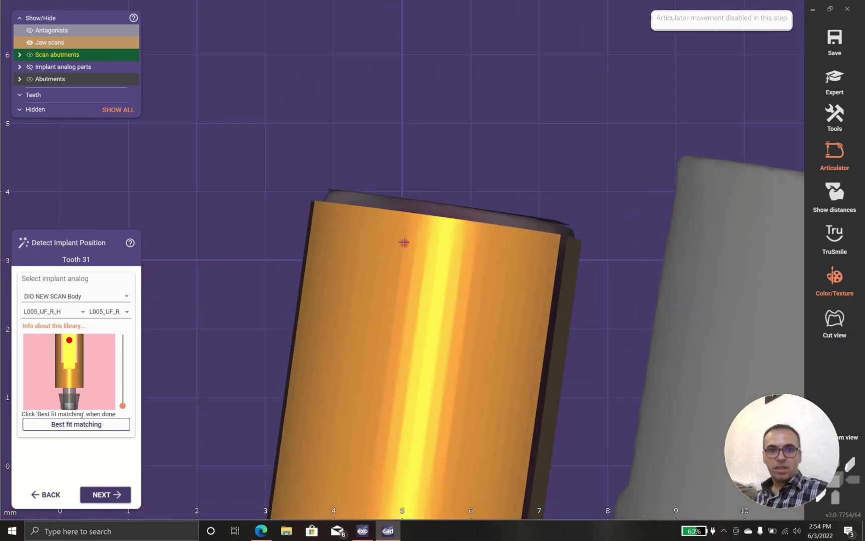
scroll(416, 182, down, 3)
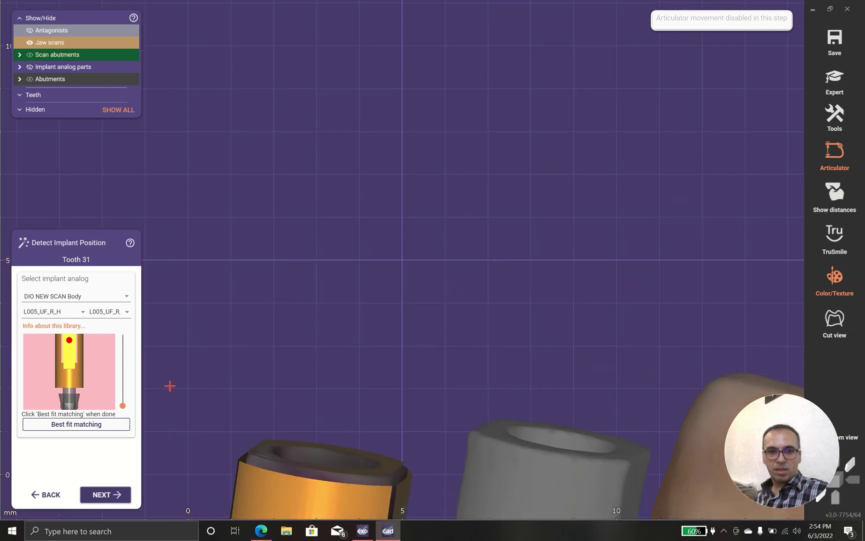
Adjust the matching region of tooth 31's L005_UF_R_H analog to exclude its lower connector, and repeat the best fit matching
click(120, 384)
click(93, 425)
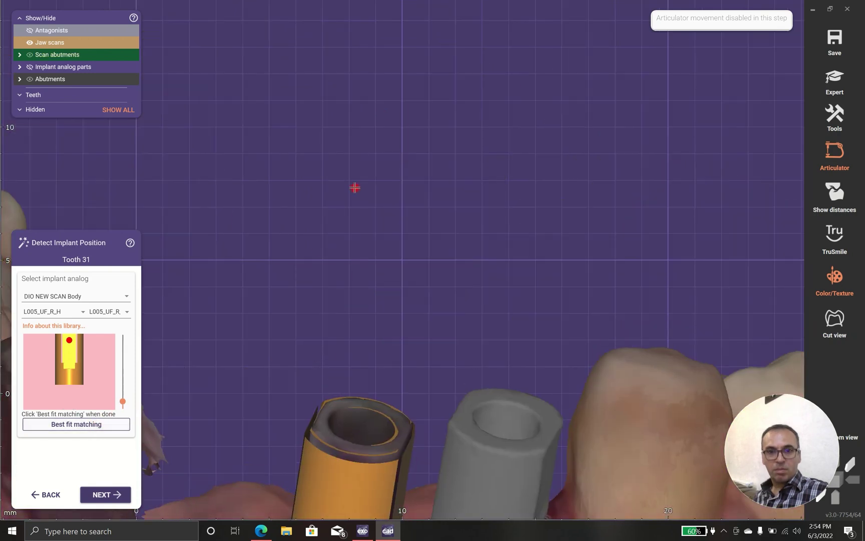
drag(126, 384, 124, 403)
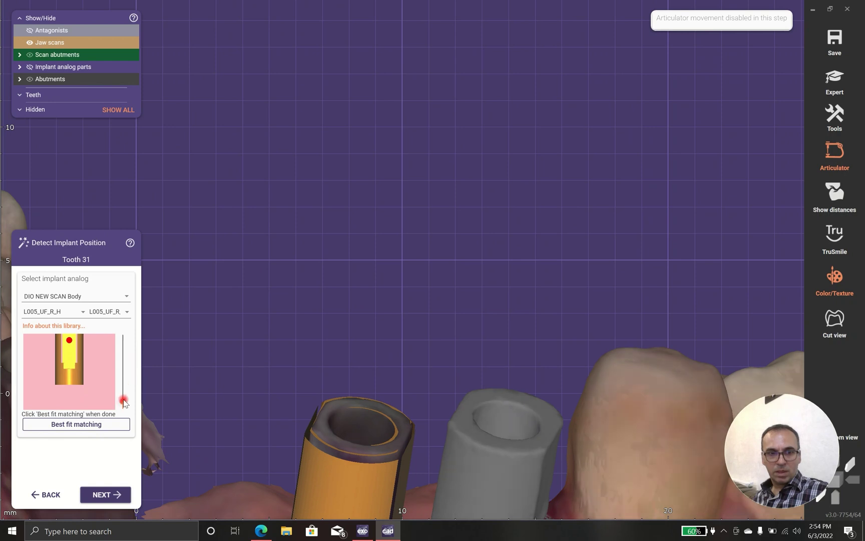
click(99, 424)
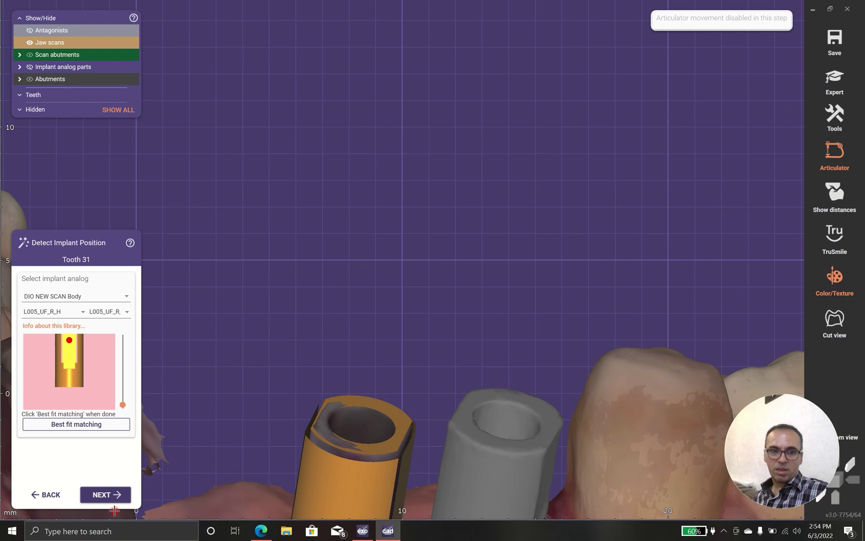
Continue to tooth 42 with the unofficial library, look at its analog options, and return to tooth 31's implant detection
click(106, 494)
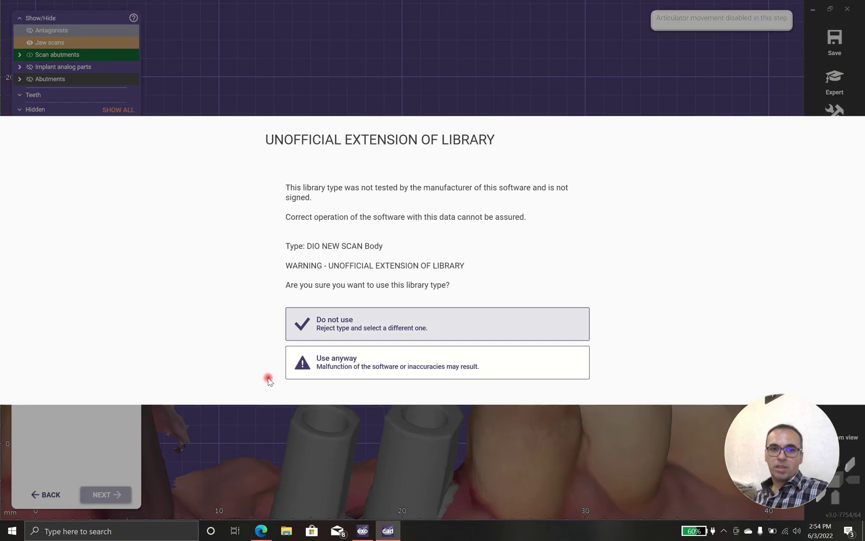
click(311, 370)
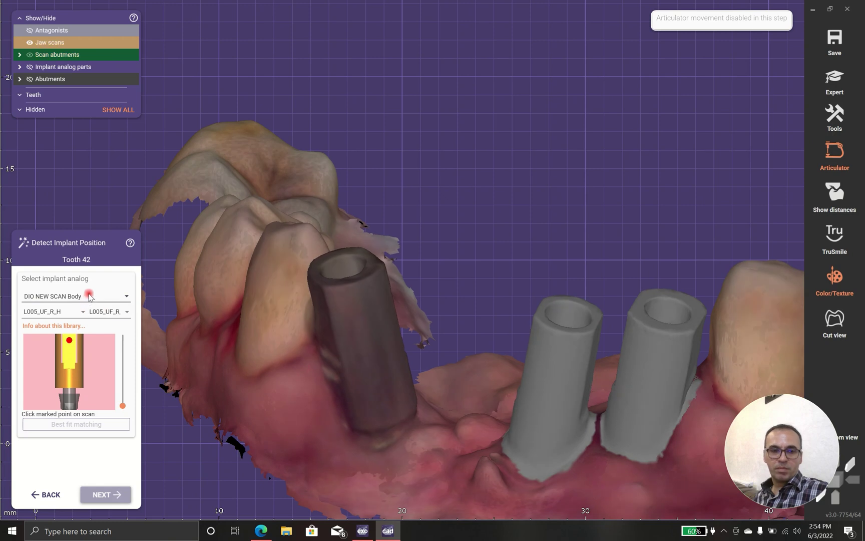
click(47, 312)
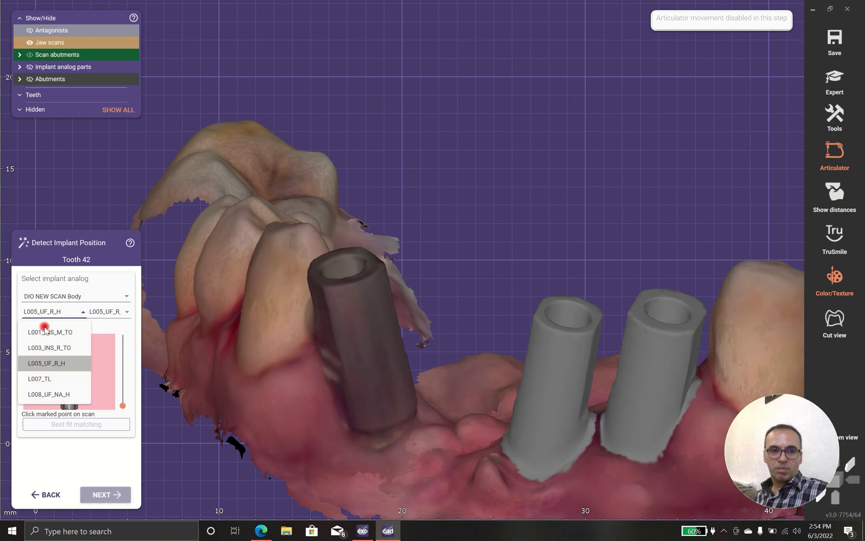
click(500, 216)
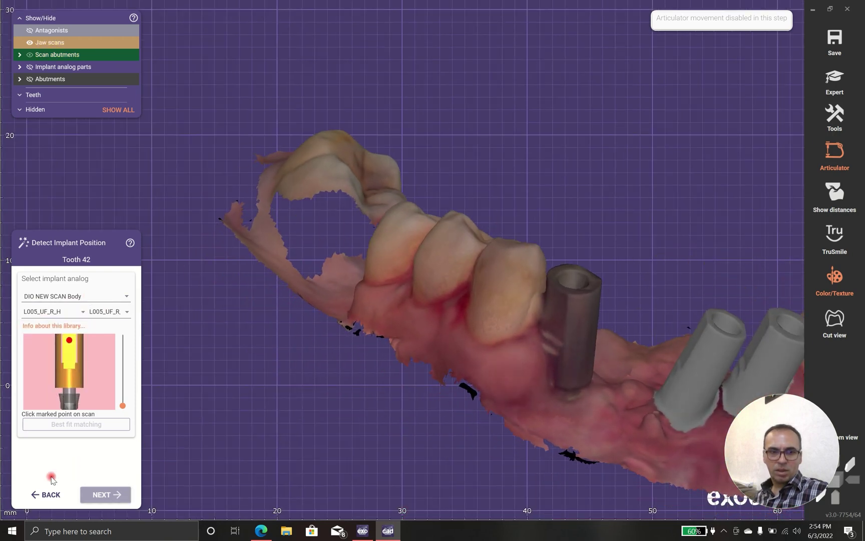
click(44, 495)
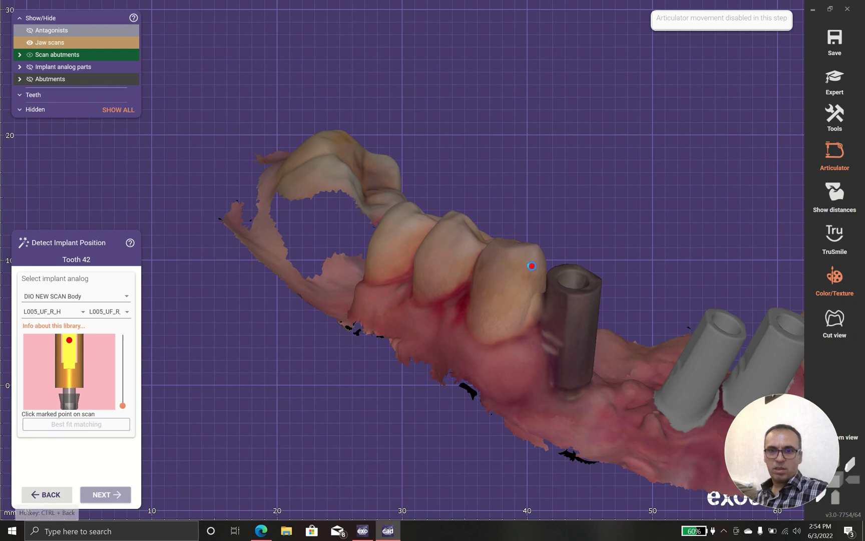
click(373, 363)
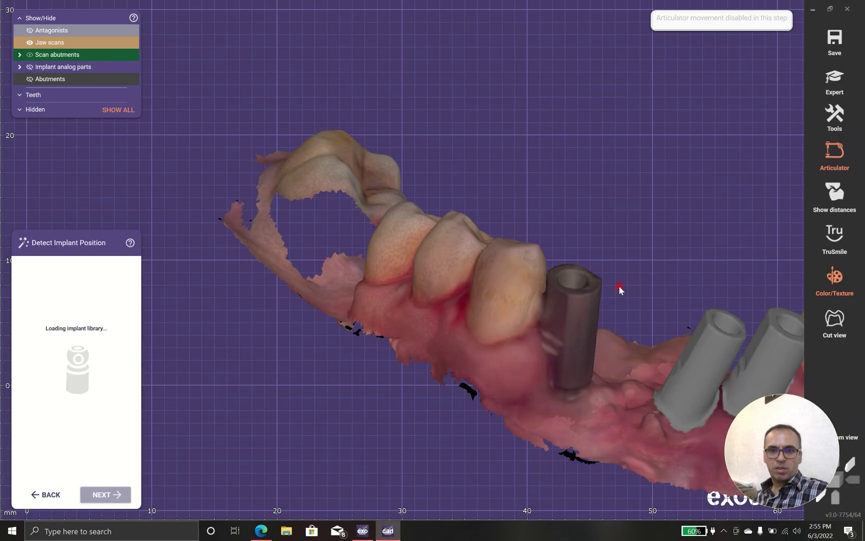
Select analog option L008_UF_NA_H for tooth 31, mark its scan body, and run best fit matching
click(59, 318)
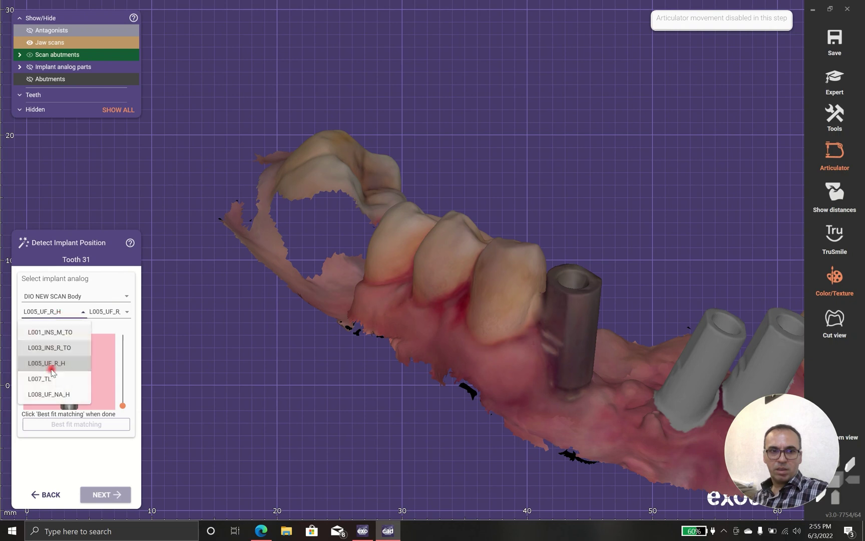
click(43, 388)
right_drag(637, 212, 472, 187)
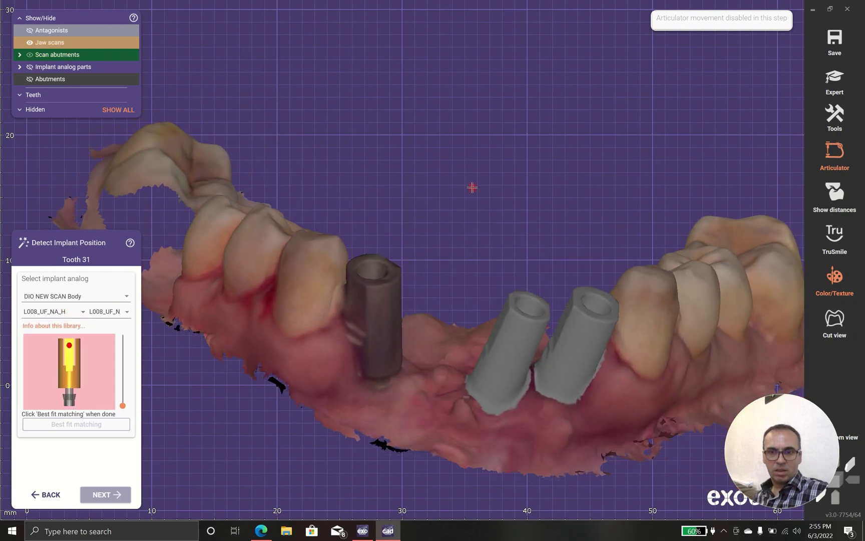
click(656, 303)
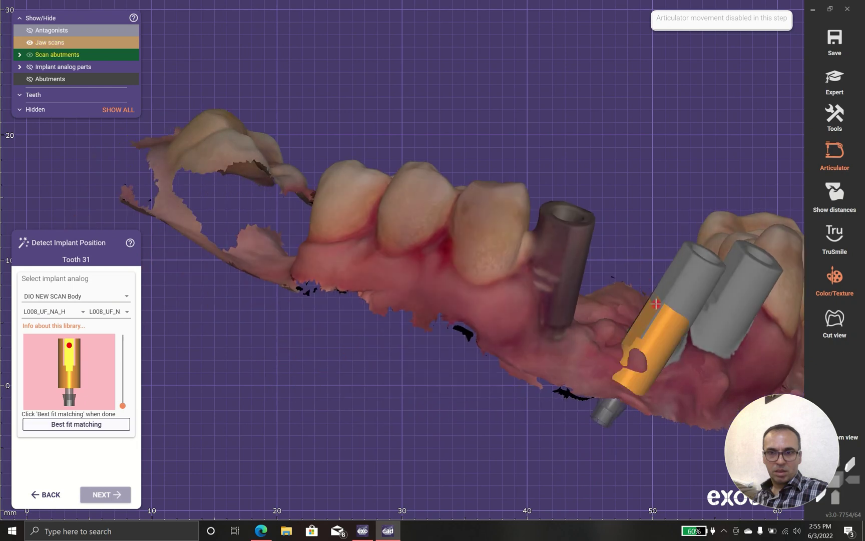
click(52, 424)
Limit tooth 31's matching region to the analog's upper part, rerun best fit matching, and accept the unofficial library to reach tooth 42
click(121, 371)
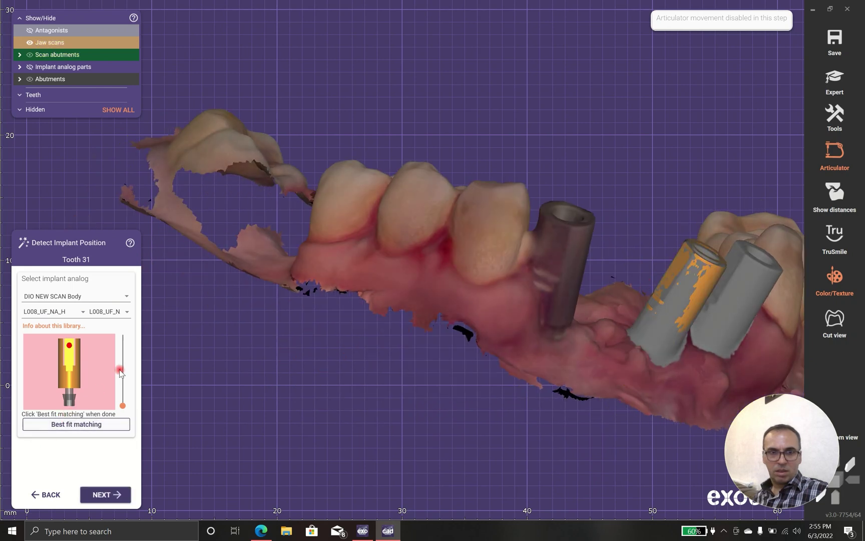
click(78, 424)
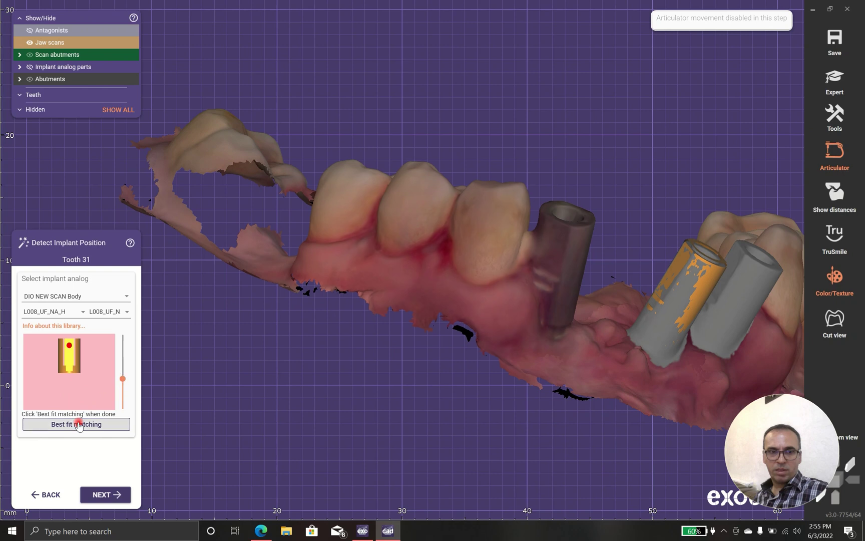
right_drag(689, 174, 405, 244)
scroll(405, 244, up, 2)
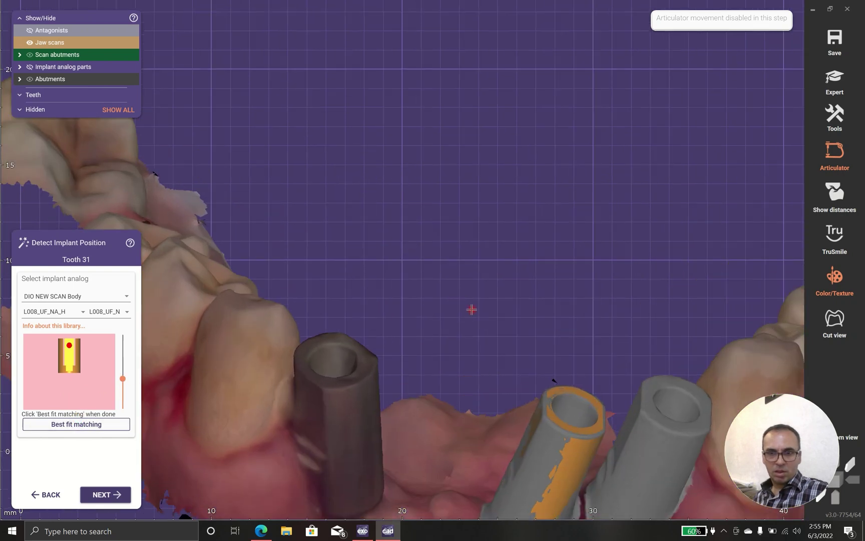
click(103, 495)
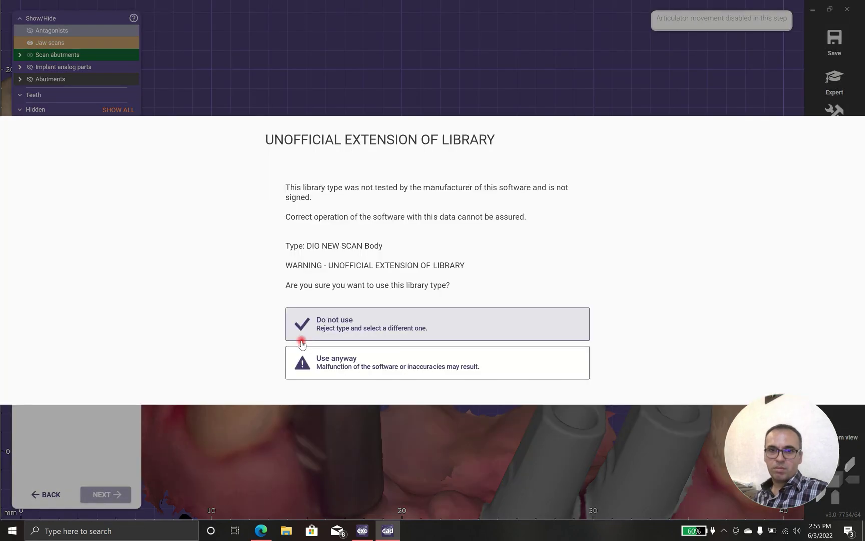
click(353, 361)
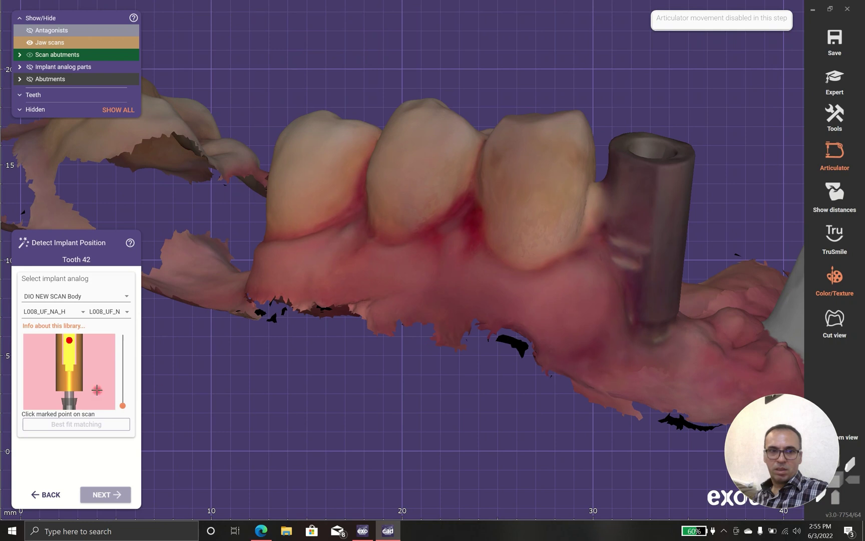
Select analog option L005_UF_R_H for tooth 42, mark its scan body, run best fit matching, and inspect the alignment
click(72, 318)
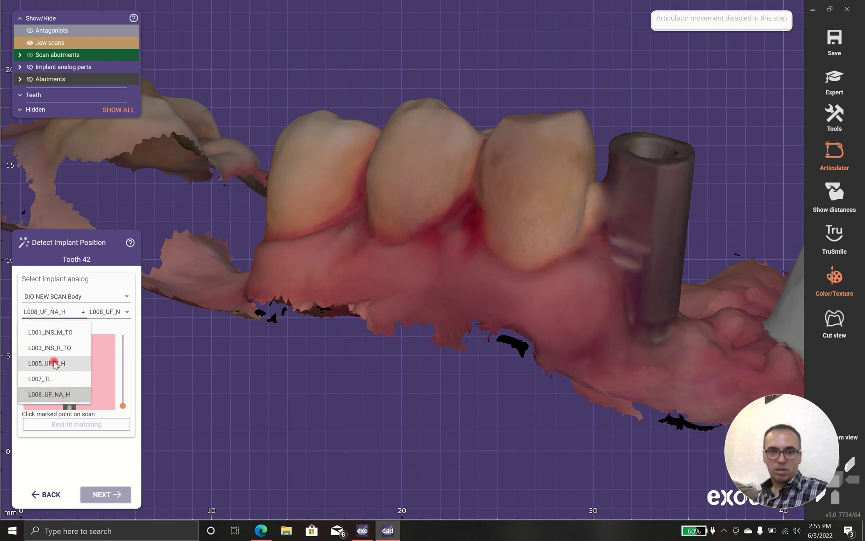
click(57, 359)
click(636, 239)
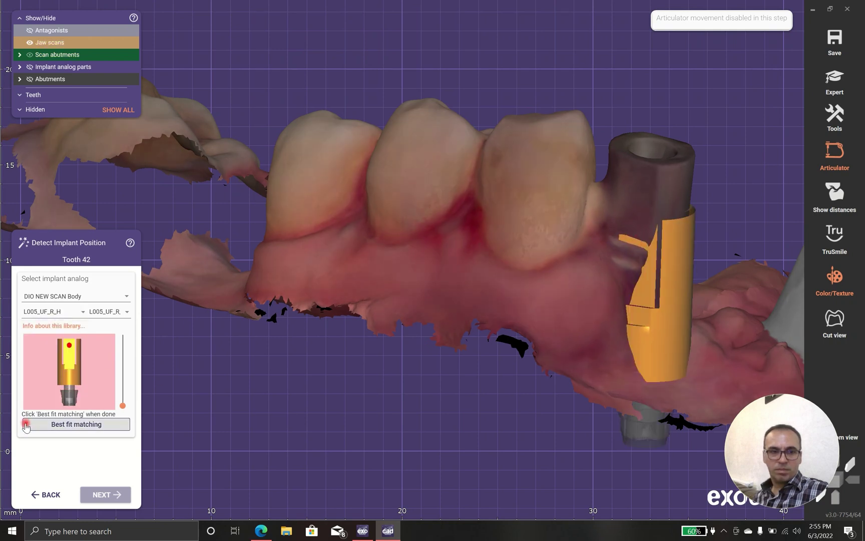
scroll(705, 145, down, 3)
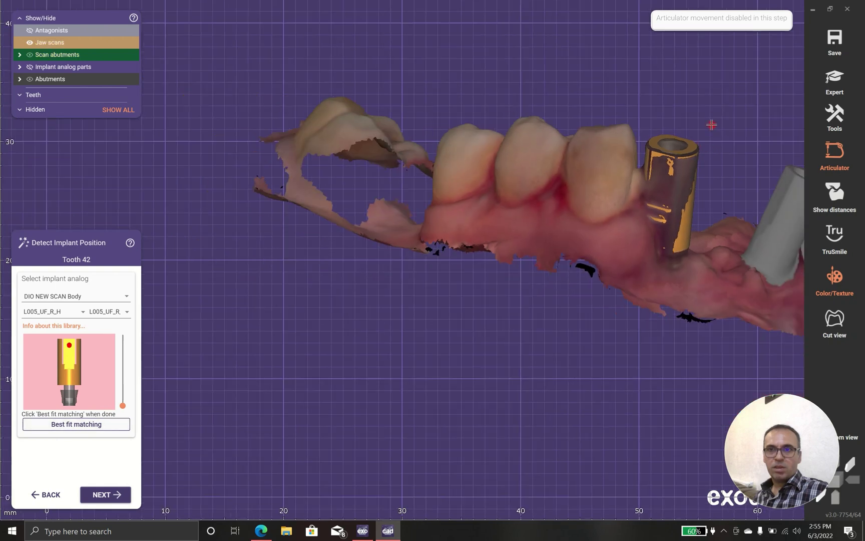
right_drag(711, 124, 727, 83)
middle_drag(727, 83, 610, 213)
right_drag(610, 212, 437, 130)
scroll(439, 106, up, 6)
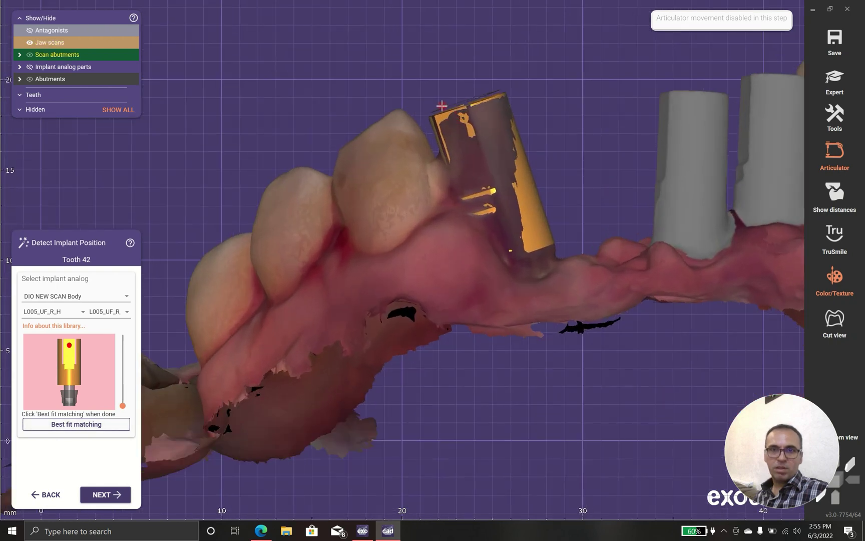
Refine tooth 42's alignment by repeating best fit matching with a progressively shorter matching region on the analog's upper part
drag(120, 374, 129, 358)
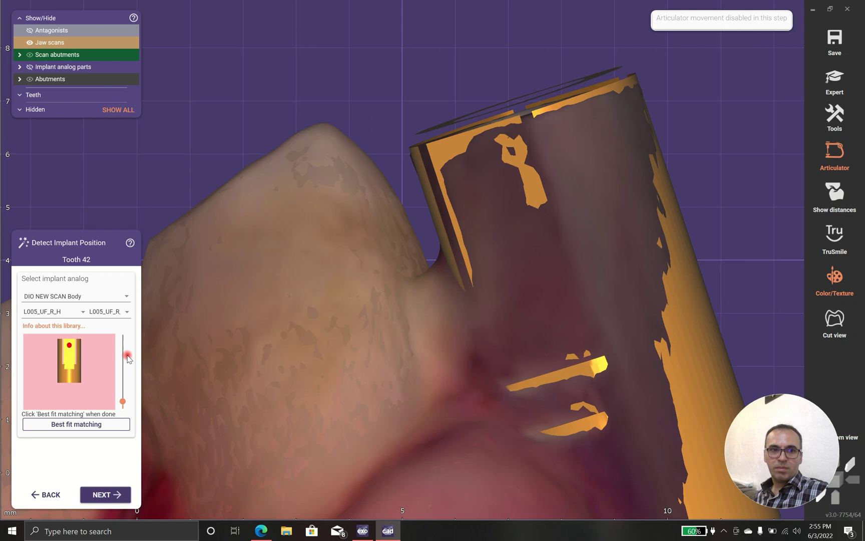
click(105, 425)
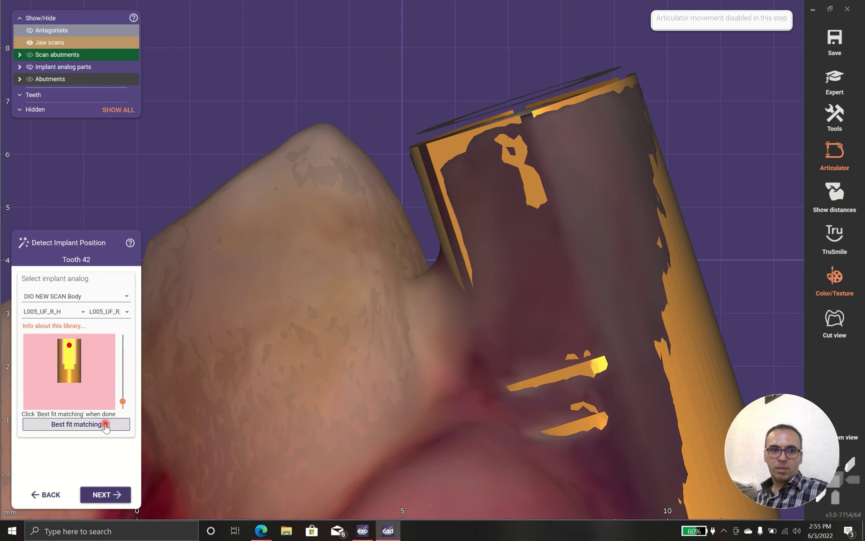
click(120, 355)
click(85, 425)
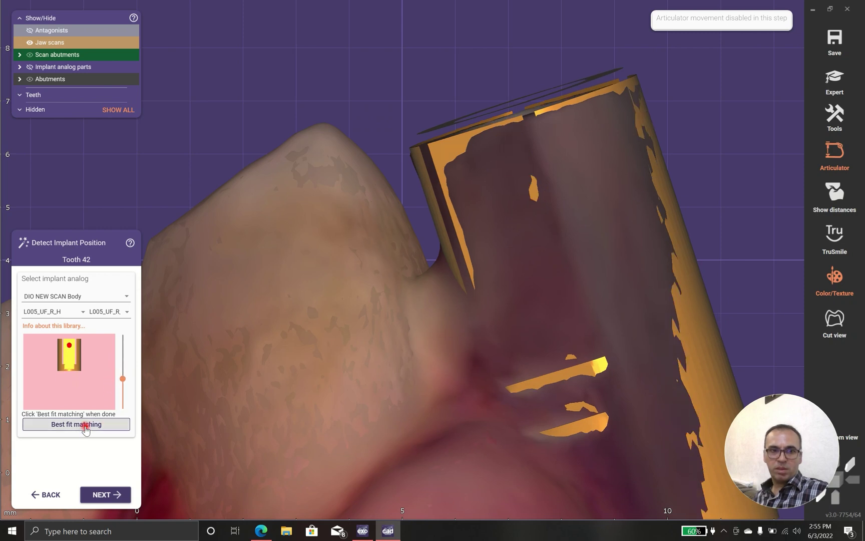
click(119, 366)
click(100, 421)
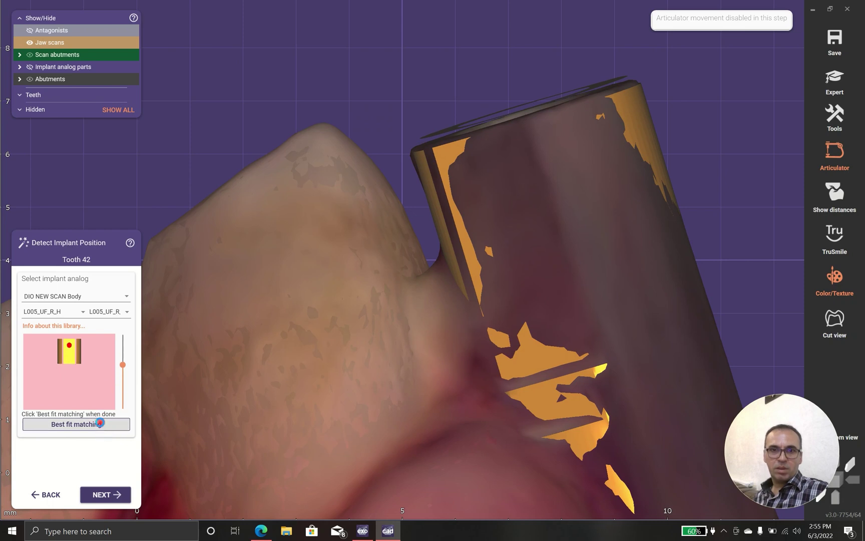
Shorten tooth 42's matching region further, rerun best fit matching, and accept the implant position to start defining emergence profiles
click(119, 365)
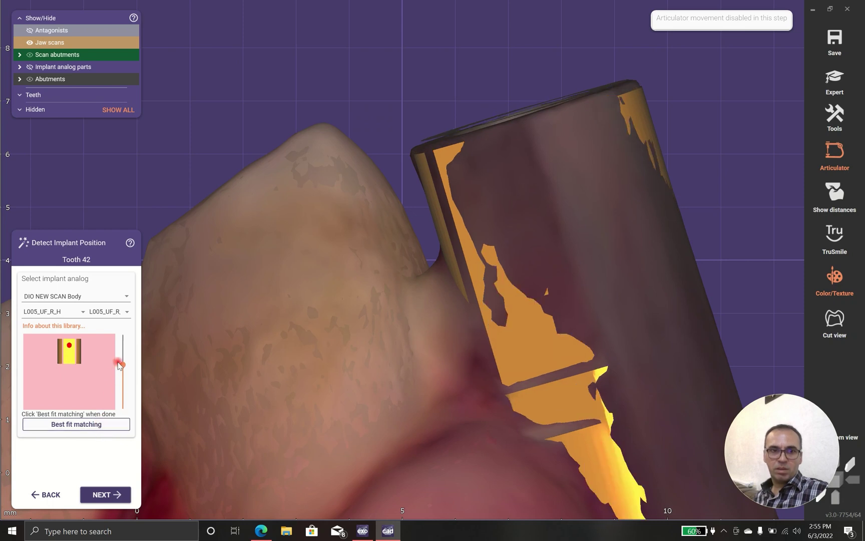
click(87, 426)
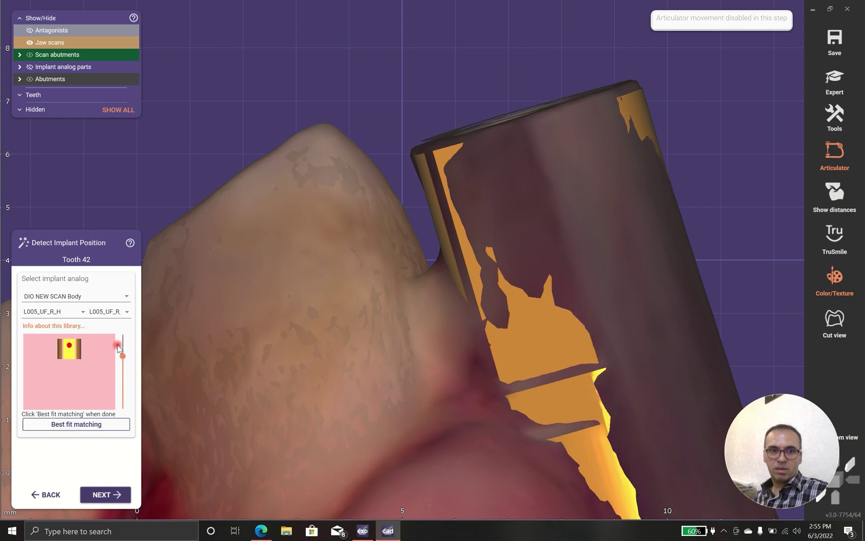
scroll(325, 144, down, 3)
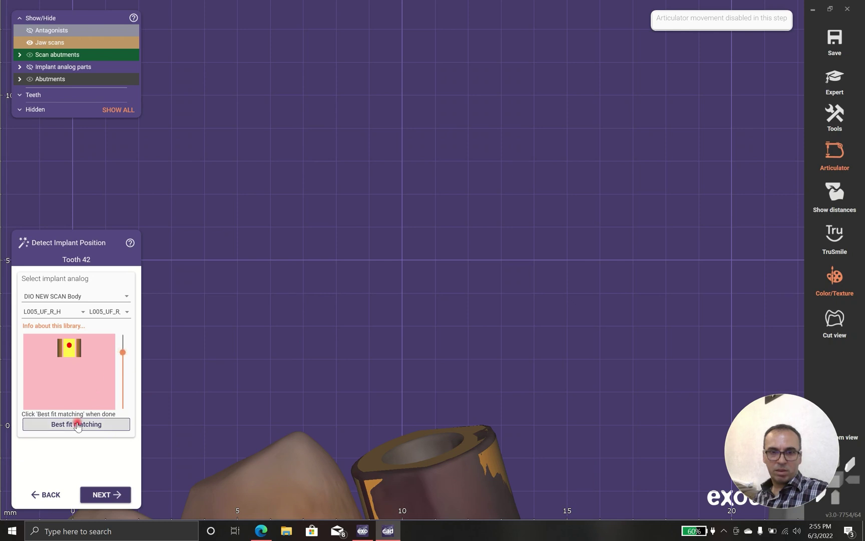
scroll(377, 331, down, 2)
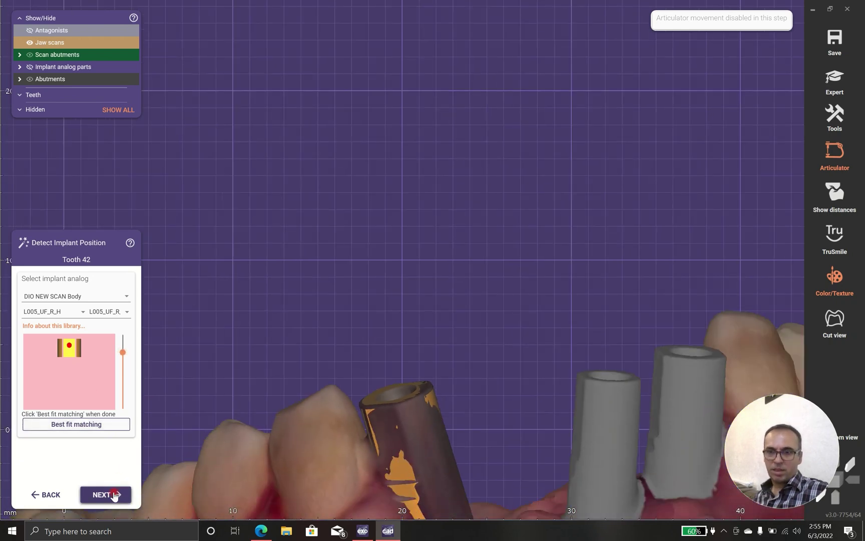
click(113, 495)
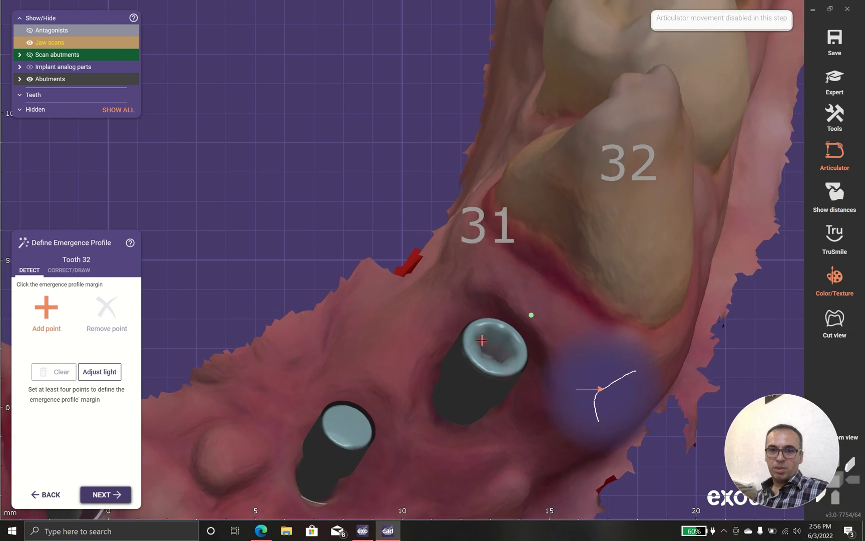
Mark the emergence profile margin with points around the tooth 32 implant, check the detected line, and accept it
click(527, 336)
click(465, 325)
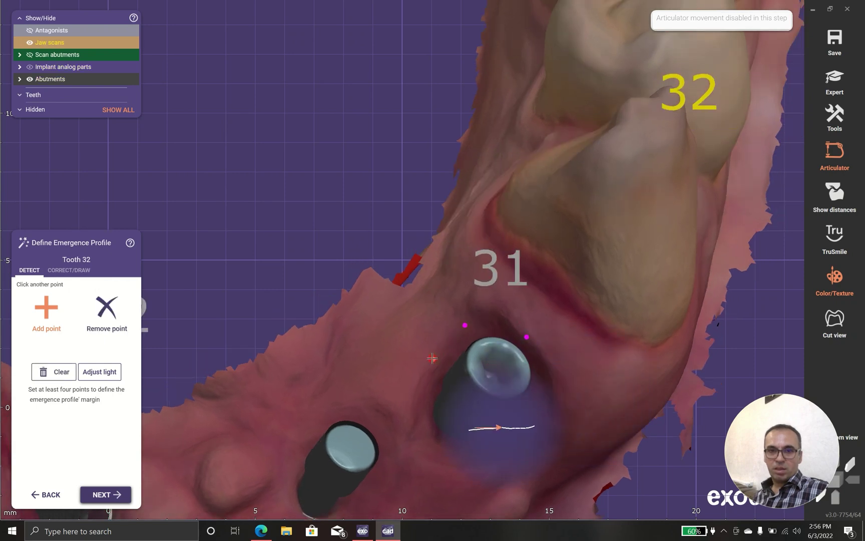
click(434, 359)
click(415, 400)
click(425, 444)
click(458, 458)
click(461, 459)
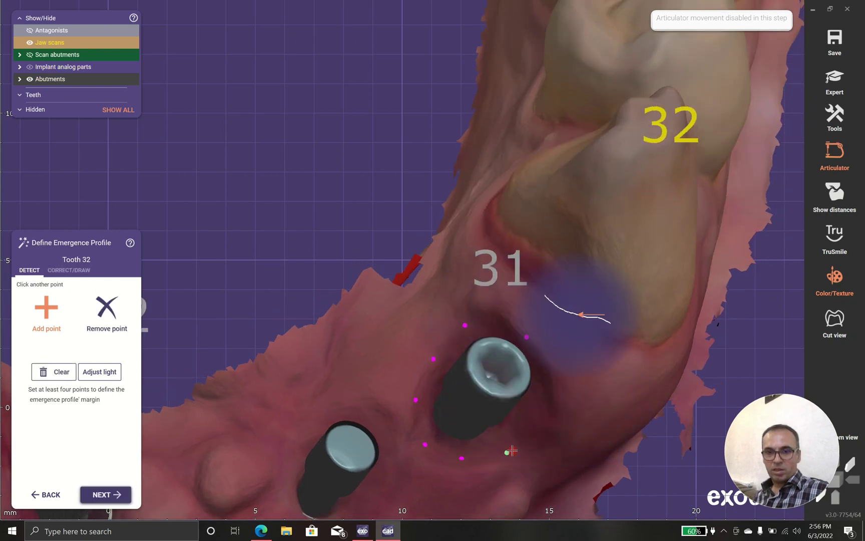
click(538, 415)
click(542, 375)
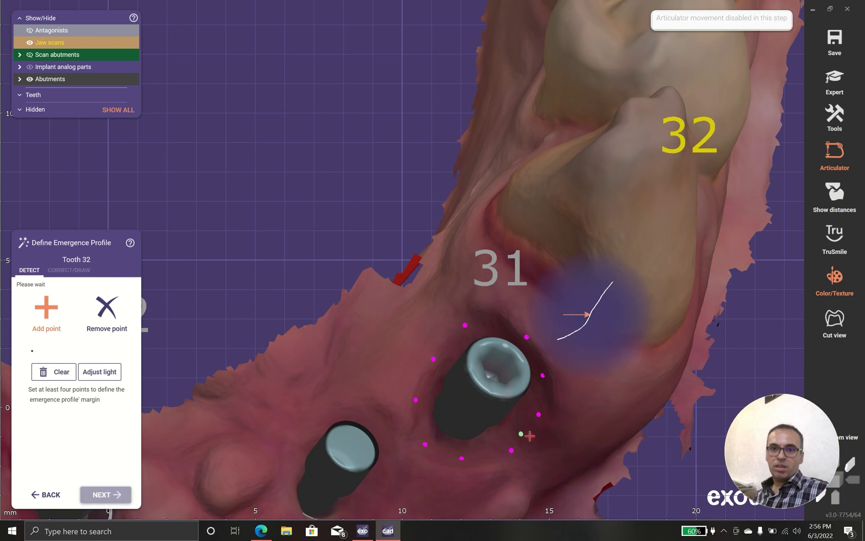
right_drag(309, 293, 420, 170)
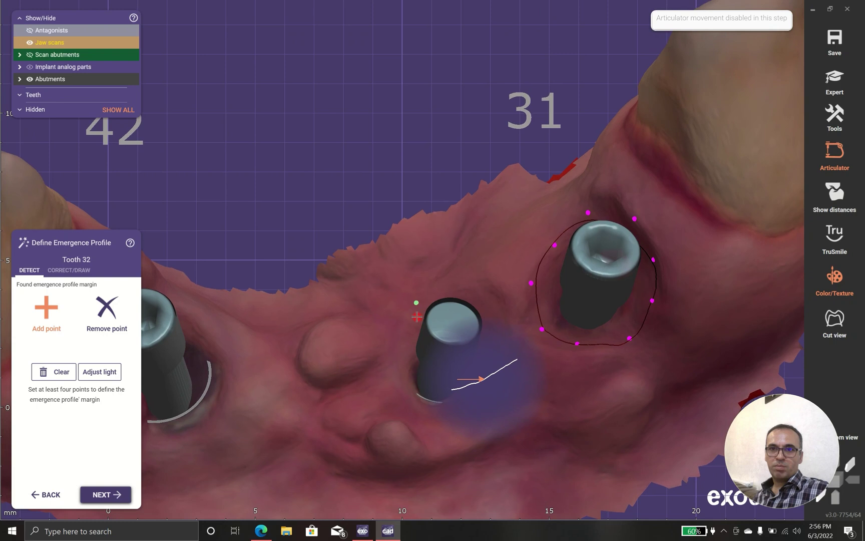
right_drag(417, 317, 637, 273)
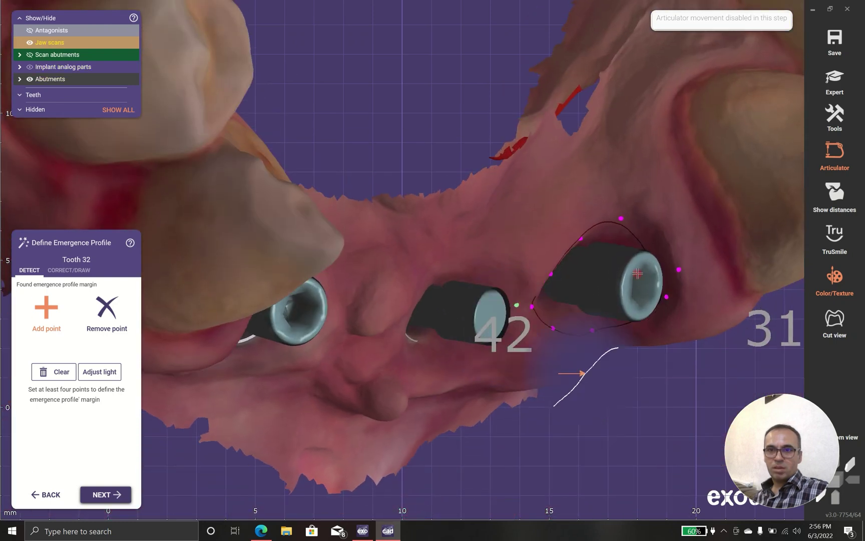
click(631, 276)
right_drag(415, 267, 396, 209)
click(103, 492)
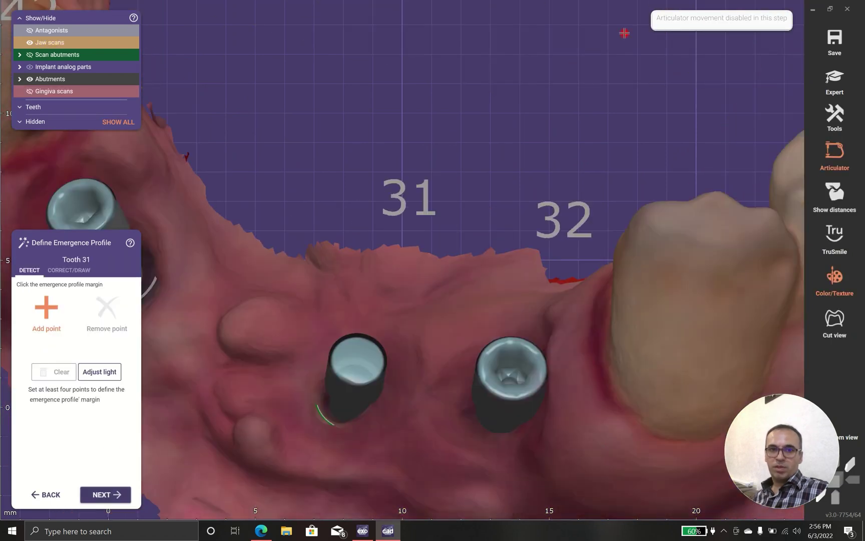
Mark the emergence profile margin with points on the gingiva all around the tooth 31 implant
middle_drag(443, 271, 622, 139)
scroll(616, 145, up, 2)
right_drag(543, 212, 520, 209)
click(524, 206)
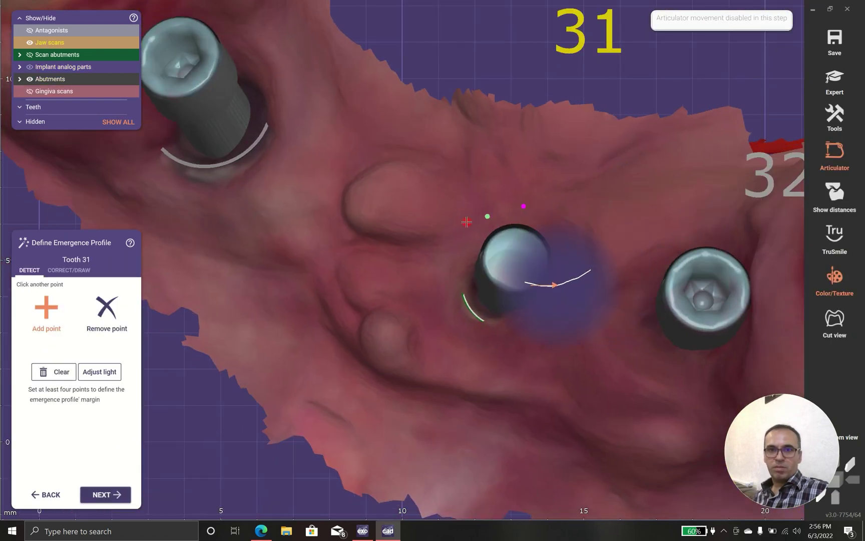
click(458, 228)
click(426, 285)
click(462, 337)
click(526, 338)
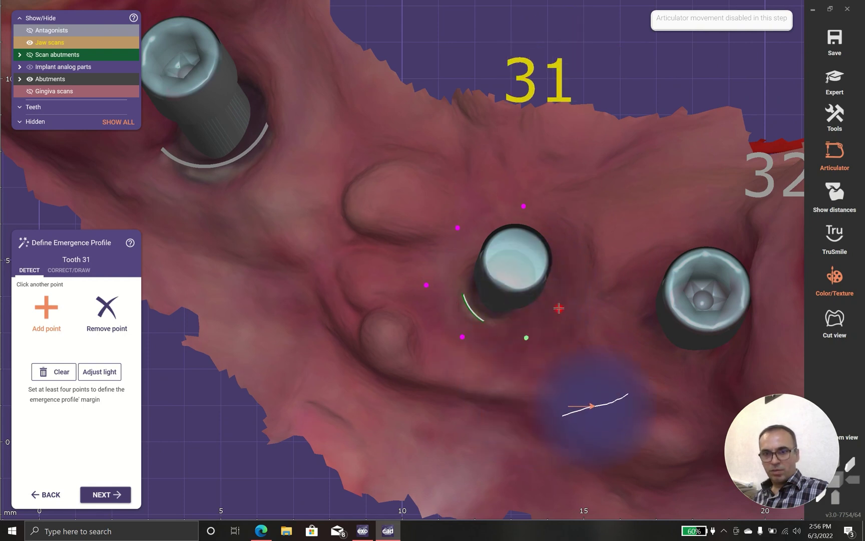
click(564, 287)
click(572, 251)
Refine tooth 31's emergence margin with additional points along its labial side and accept it to reach tooth 42
click(569, 347)
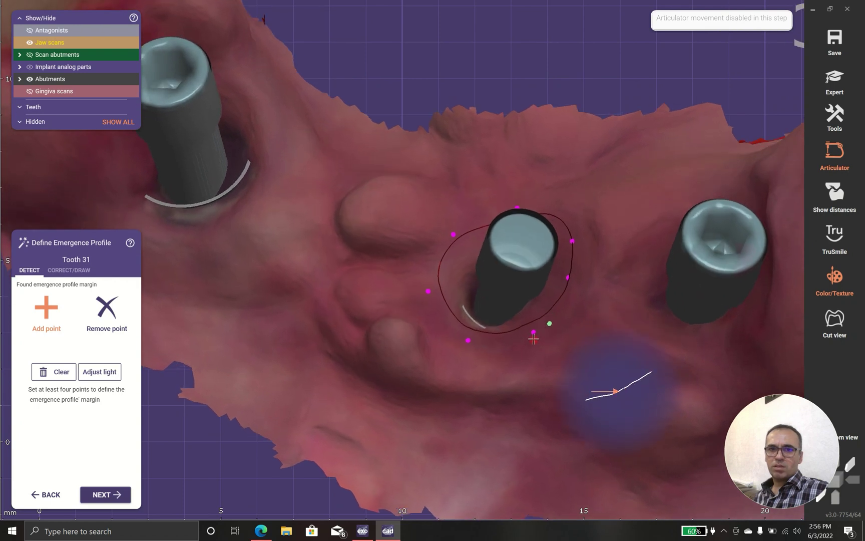
click(508, 343)
click(450, 319)
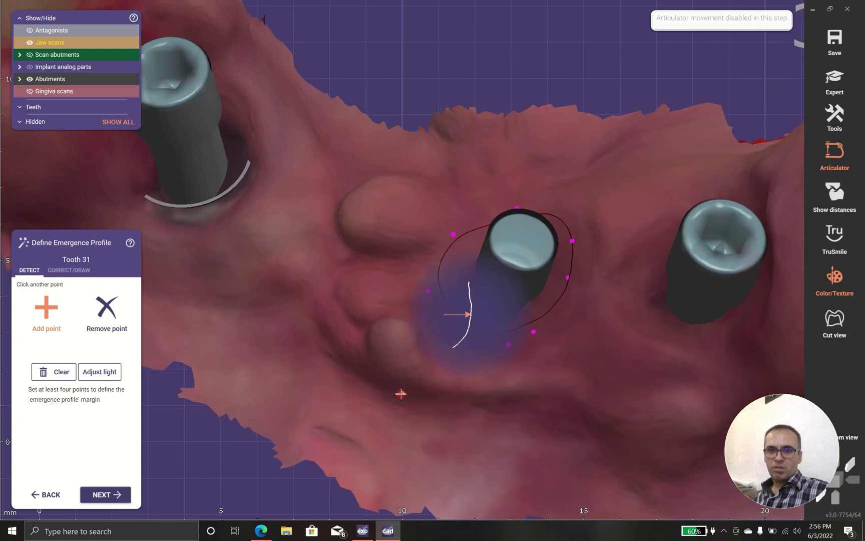
click(306, 395)
click(228, 419)
click(101, 494)
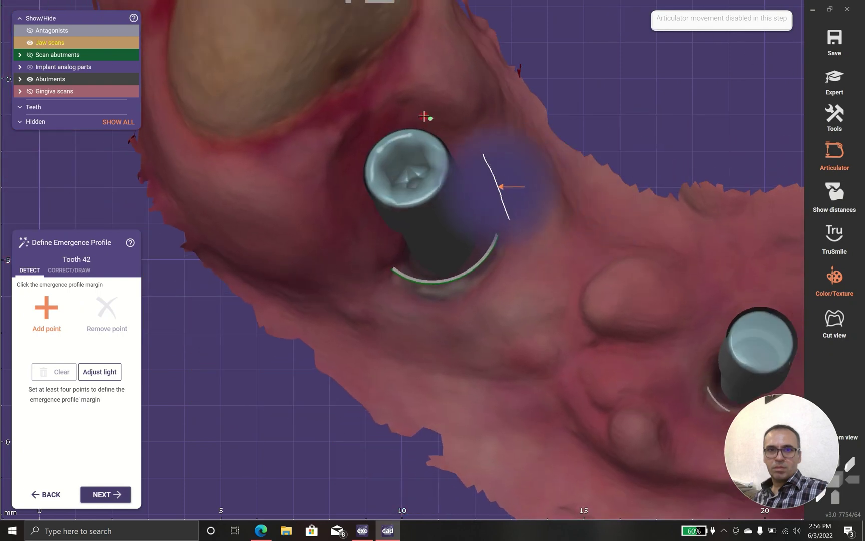
Mark the emergence profile margin with points around the tooth 42 implant, check the detected line, and accept it
click(421, 117)
click(356, 170)
click(364, 215)
click(353, 220)
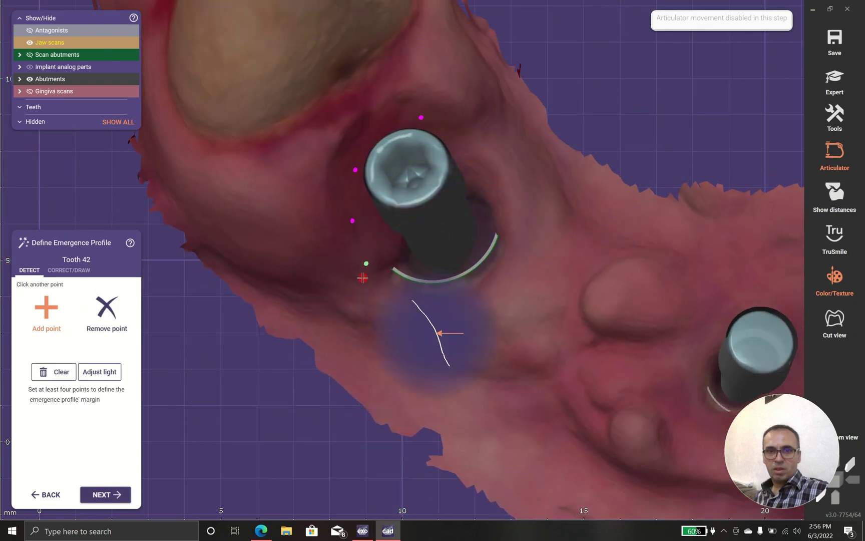
click(382, 278)
click(431, 301)
click(489, 283)
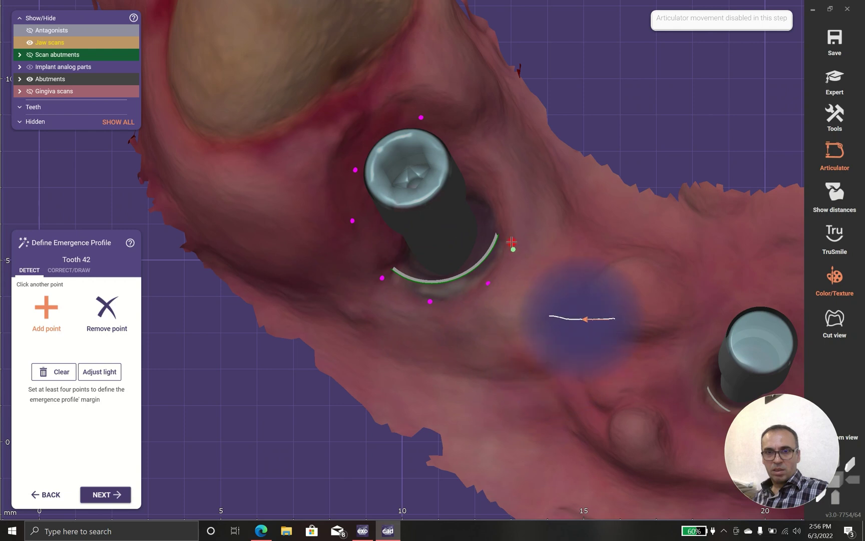
click(511, 242)
click(502, 166)
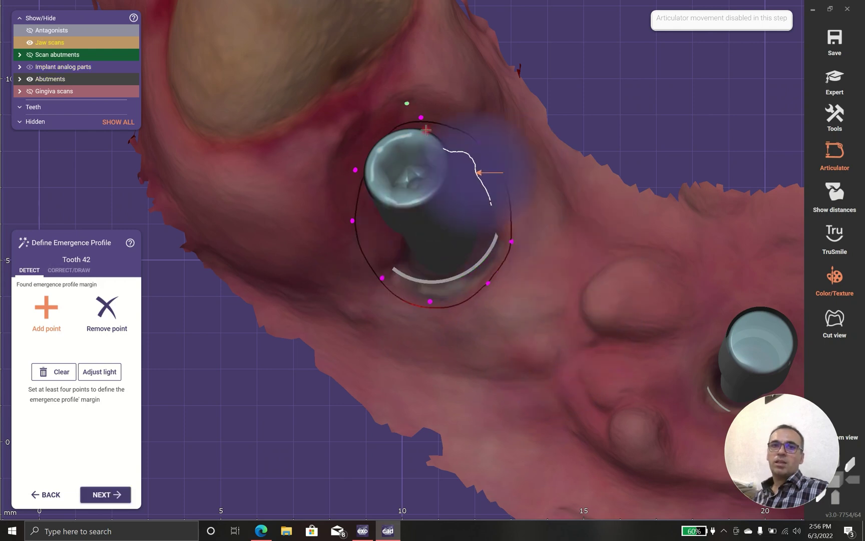
right_drag(428, 135, 432, 121)
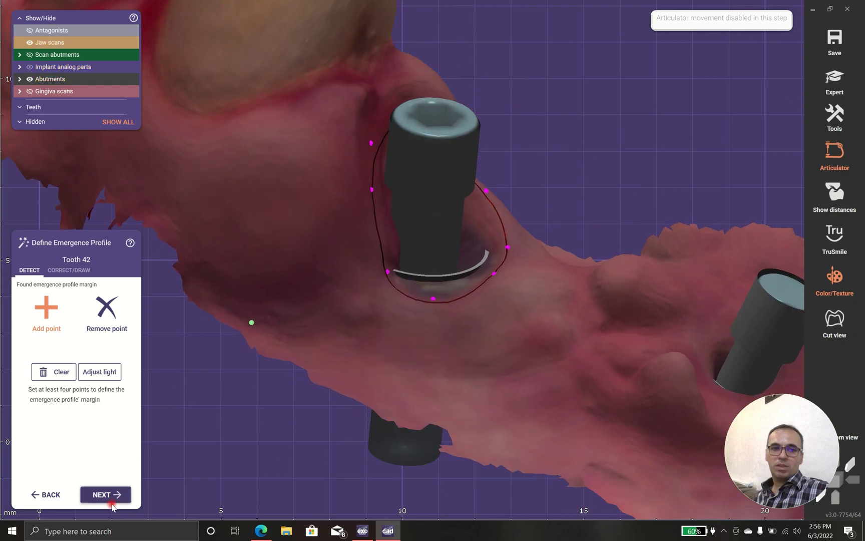
click(111, 495)
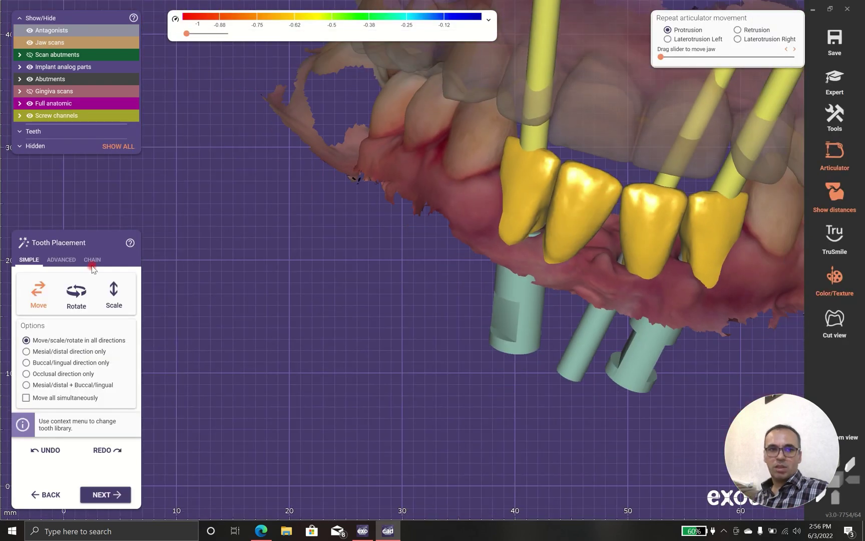
Switch tooth placement to chain mode and raise the chain's end plane beside tooth 42 onto the neighbouring canine
click(92, 260)
right_drag(301, 290, 359, 161)
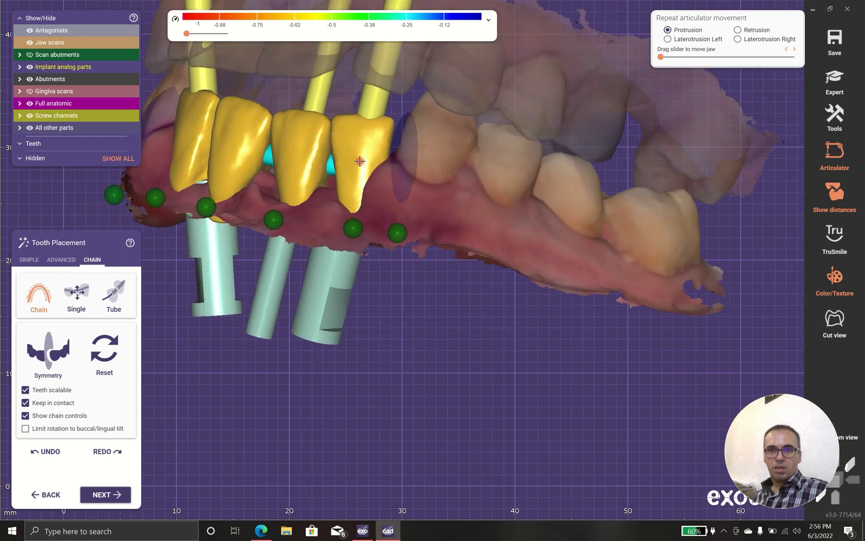
scroll(359, 160, up, 3)
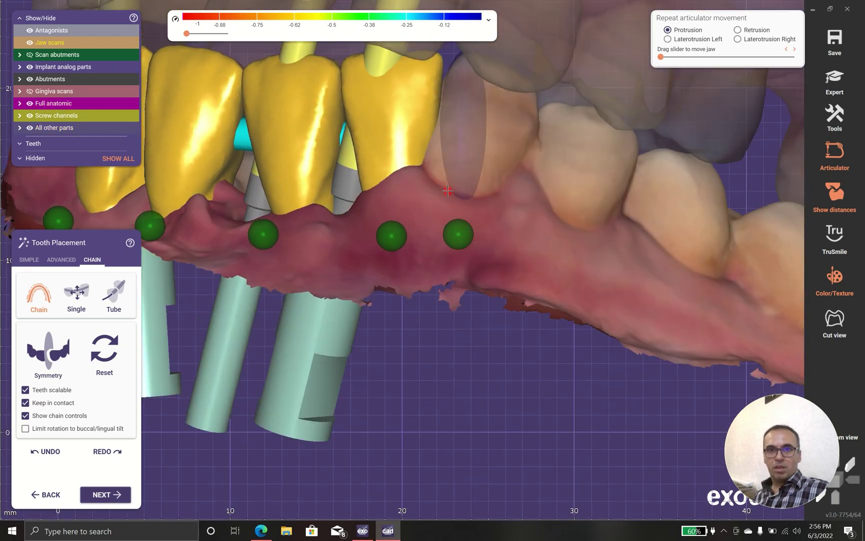
right_drag(448, 190, 524, 199)
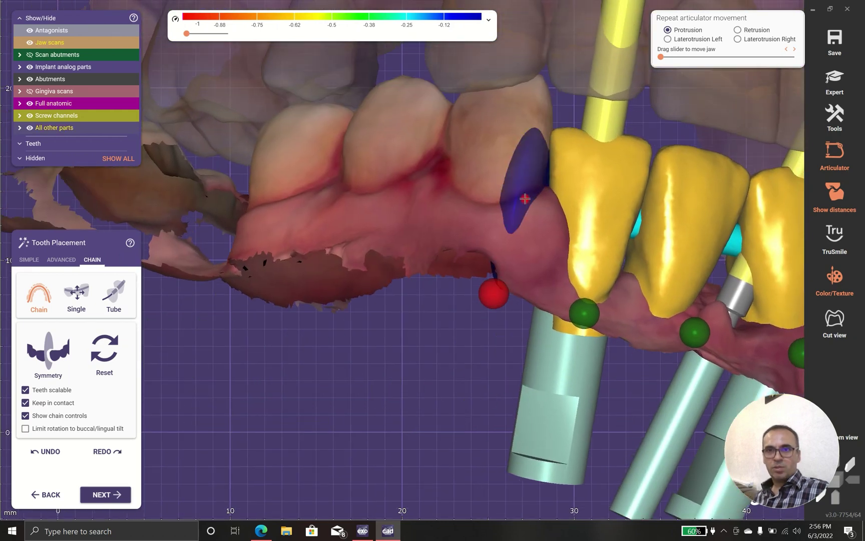
drag(525, 198, 516, 177)
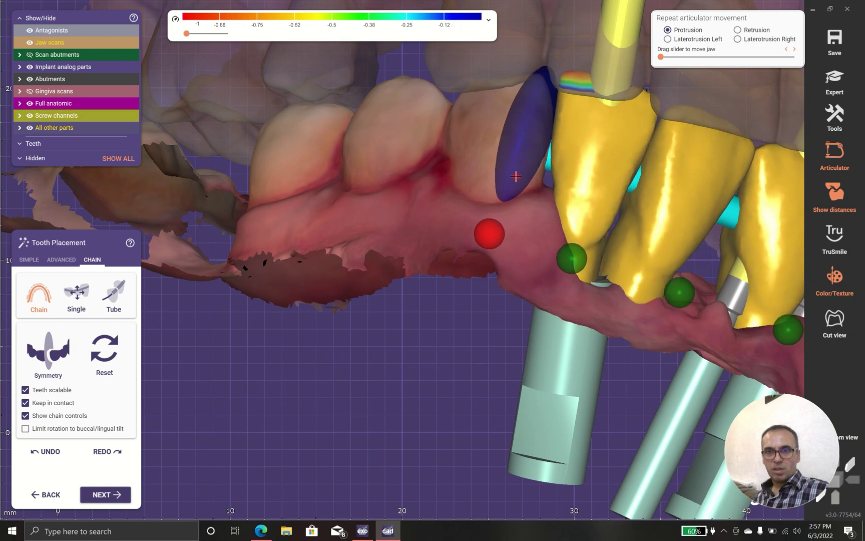
right_drag(516, 176, 512, 185)
right_drag(462, 251, 473, 228)
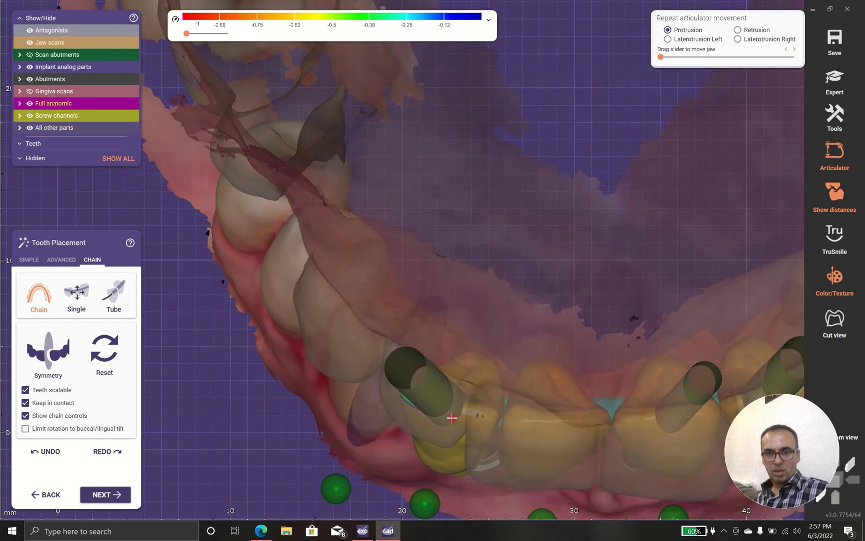
right_drag(476, 398, 711, 373)
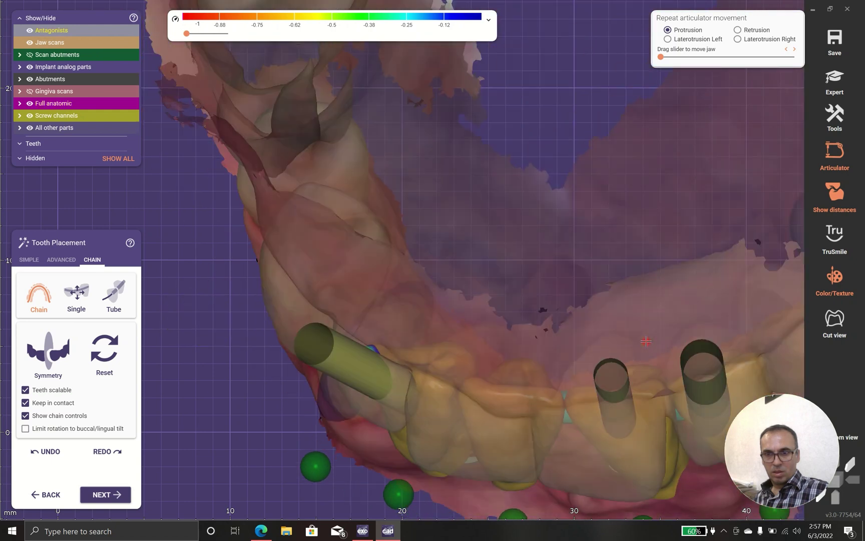
Hide the antagonists and adjust the chain's end plane at the canine beside tooth 32
click(31, 30)
right_drag(479, 188, 344, 165)
drag(591, 310, 579, 300)
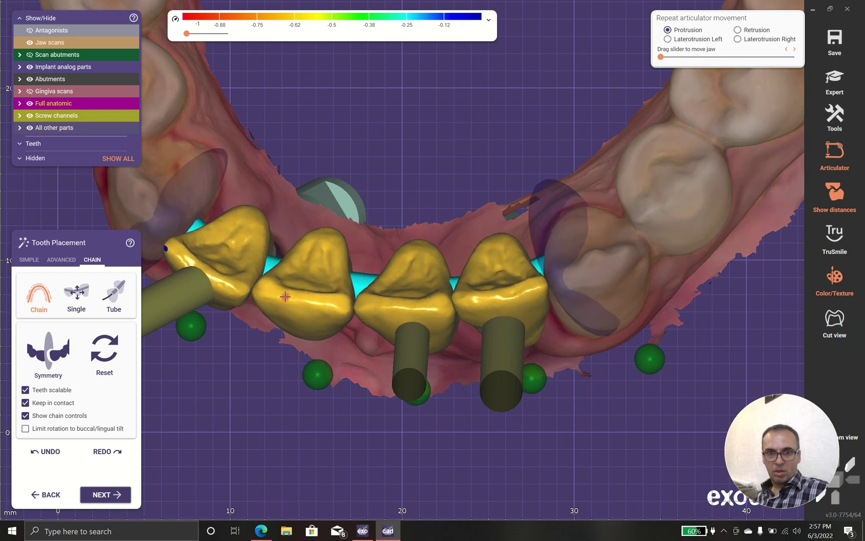
Check the tooth setup from the labial and occlusal sides and switch the chain placement to single-tooth mode
right_drag(264, 229, 313, 233)
right_drag(450, 311, 441, 256)
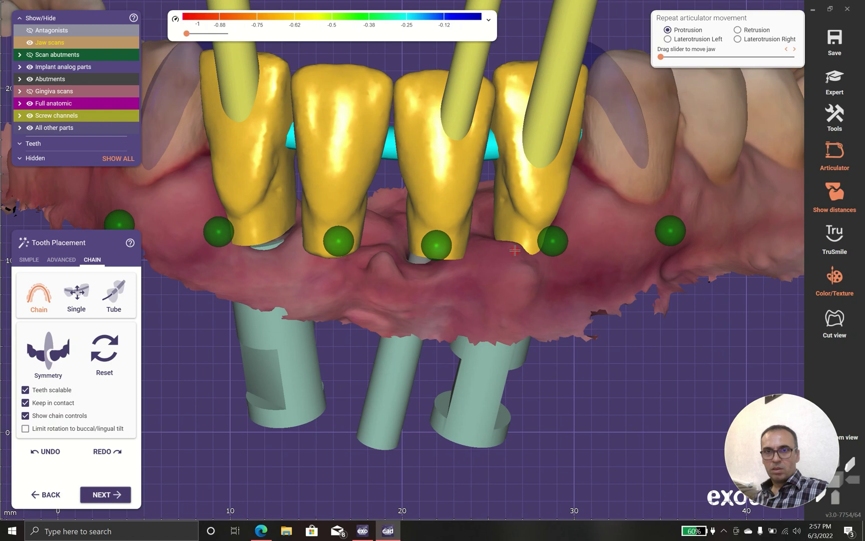
right_drag(580, 249, 515, 250)
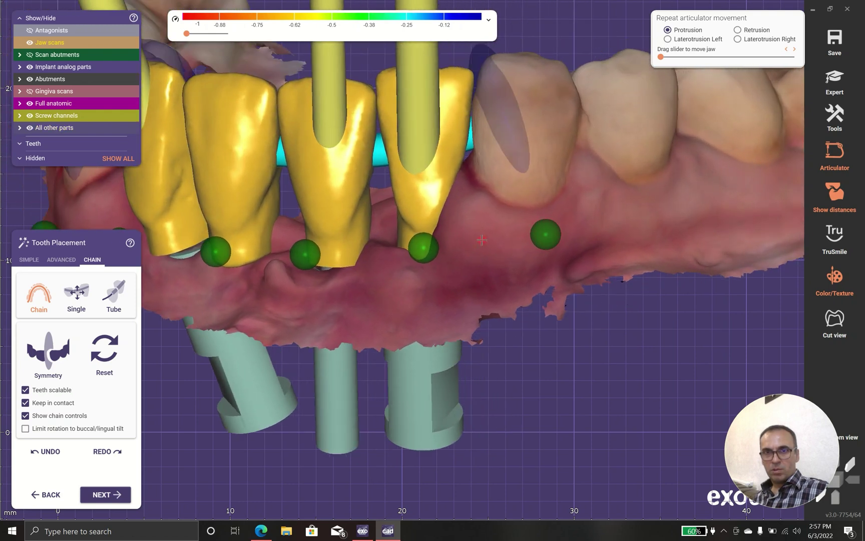
middle_drag(343, 293, 529, 303)
right_drag(372, 302, 411, 303)
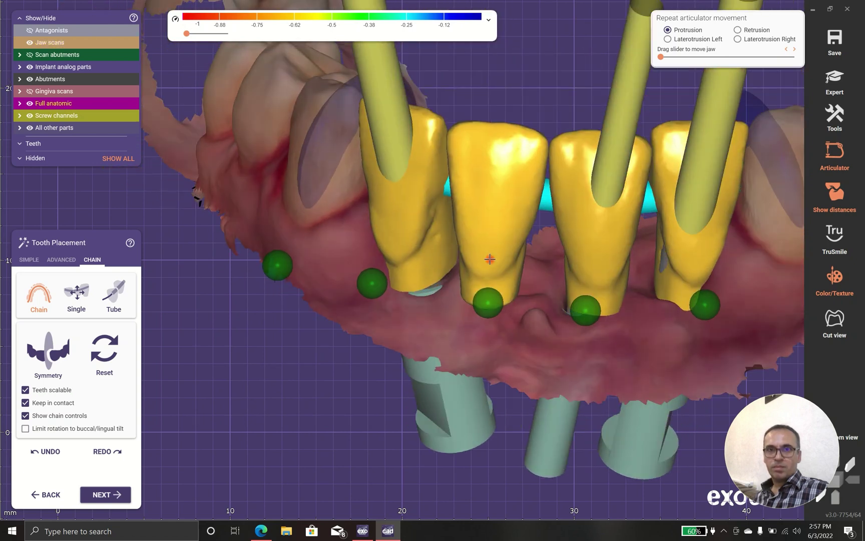
right_drag(489, 257, 490, 263)
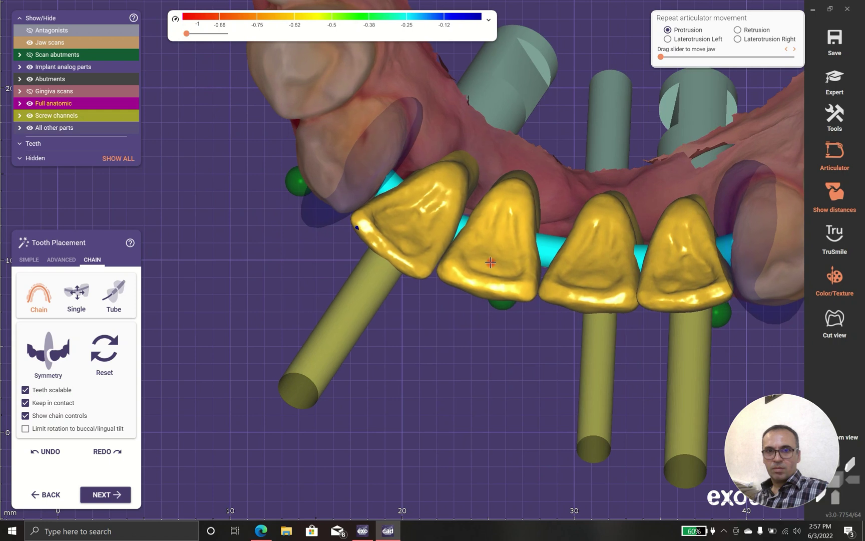
click(76, 296)
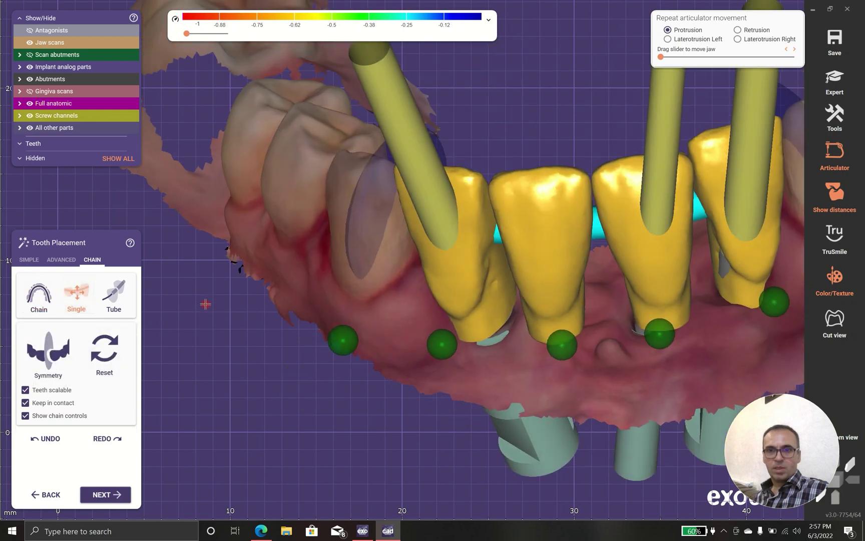